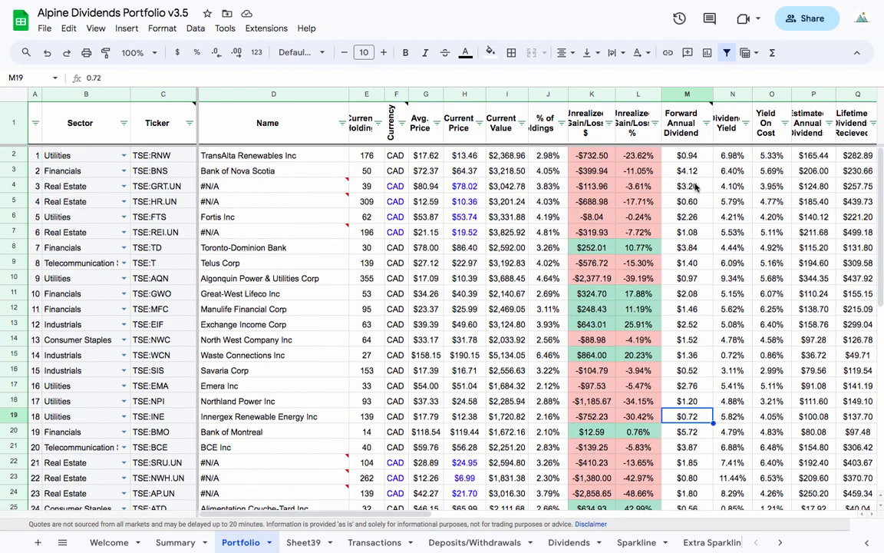
# Step: Examine the Forward Annual Dividend values in the Portfolio sheet and the formula in empty row 33
pyautogui.click(687, 170)
pyautogui.click(687, 155)
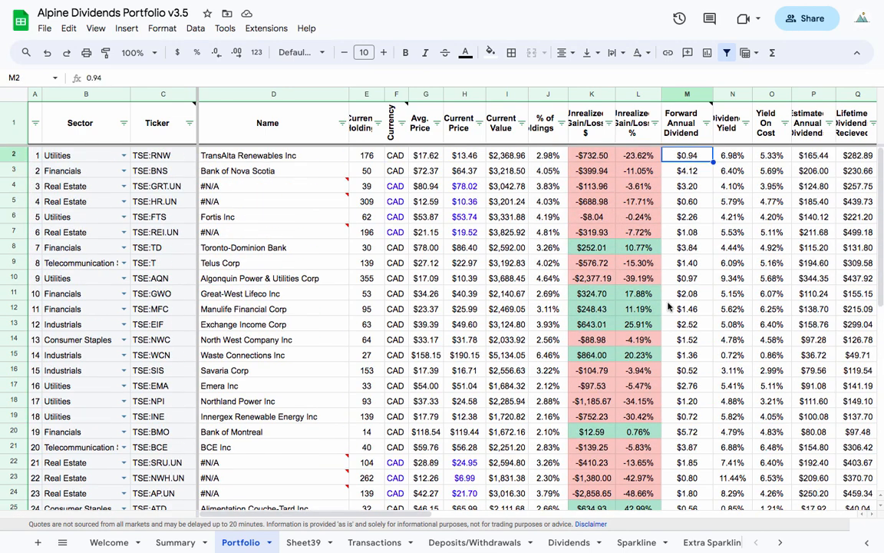
pyautogui.scroll(-5, 674, 345)
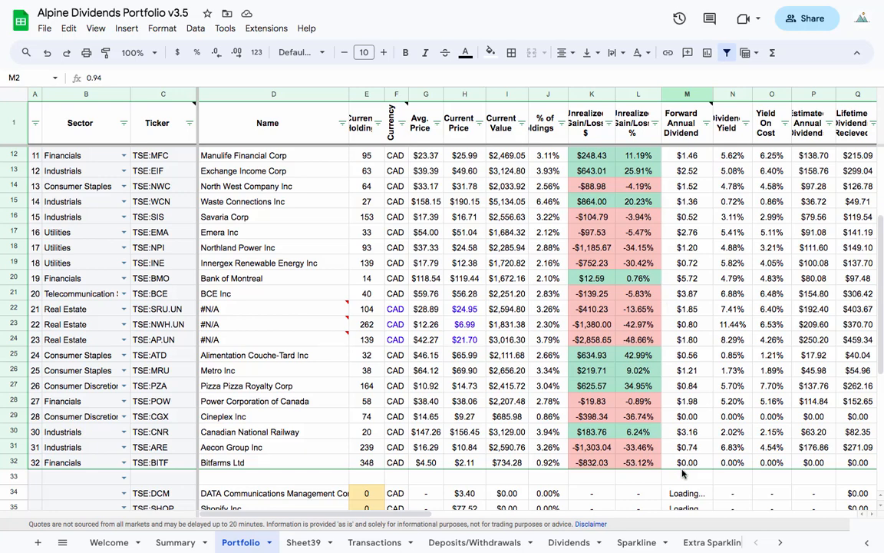
pyautogui.click(693, 460)
pyautogui.click(692, 414)
pyautogui.click(694, 372)
pyautogui.click(694, 336)
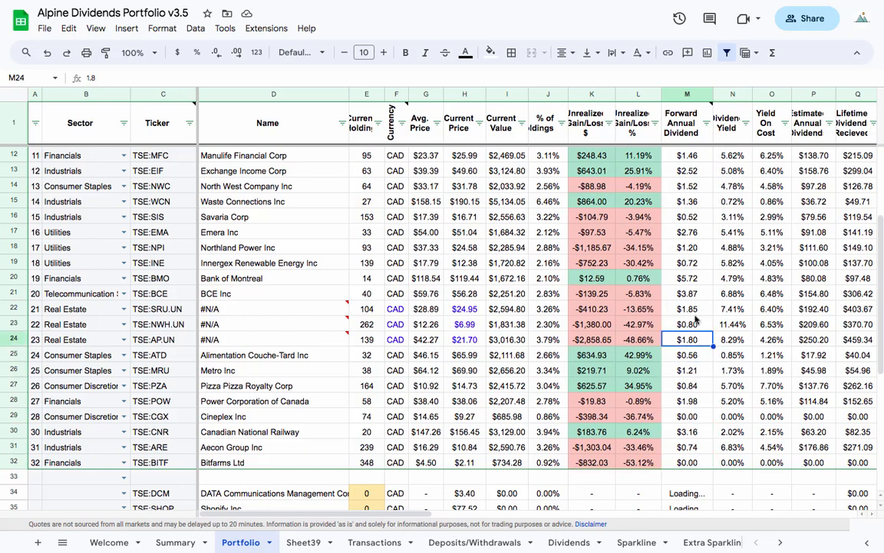
pyautogui.click(699, 478)
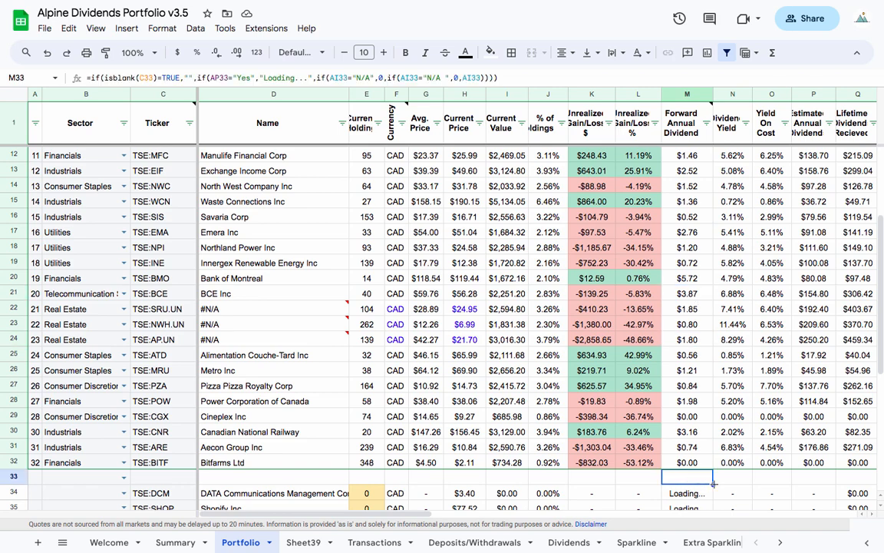
pyautogui.scroll(4, 710, 461)
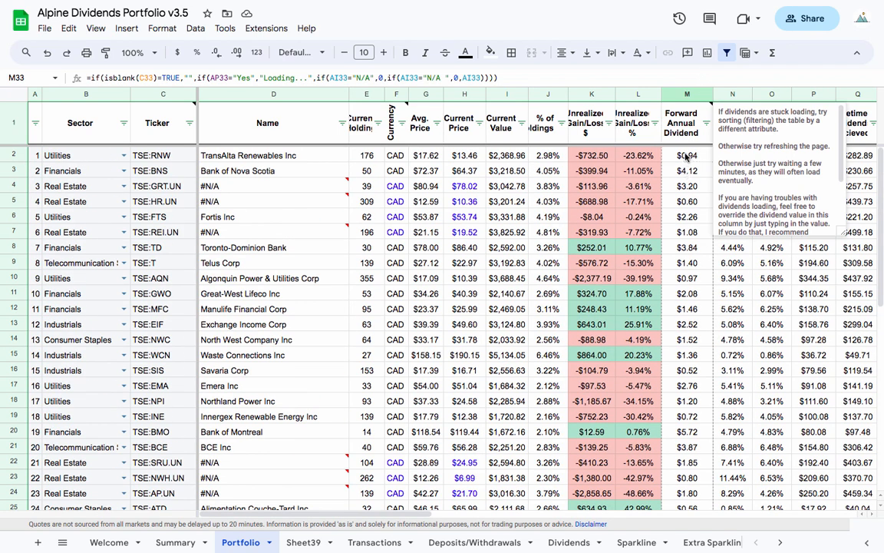
# Step: Inspect the Forward Annual Dividend formulas, including those for Fortis, North West Company and Algonquin, throughout the holdings list
pyautogui.click(687, 217)
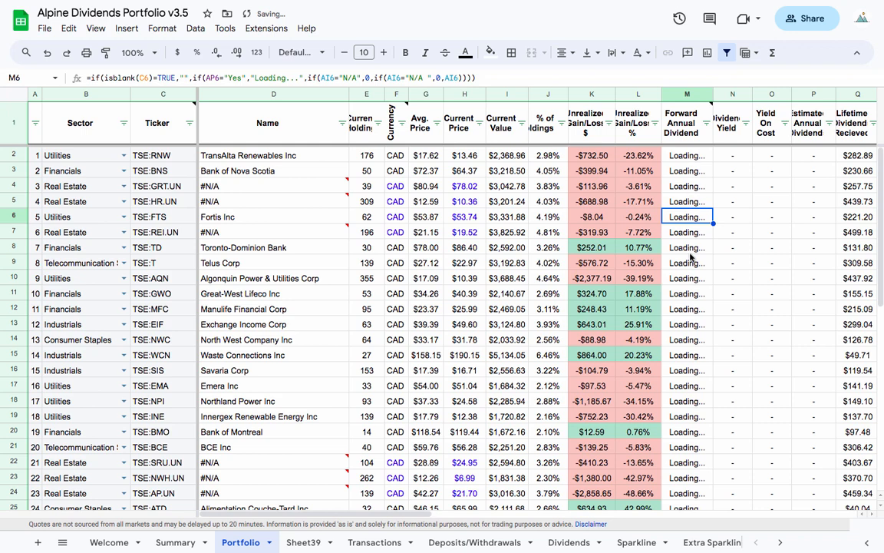
pyautogui.scroll(-1, 688, 337)
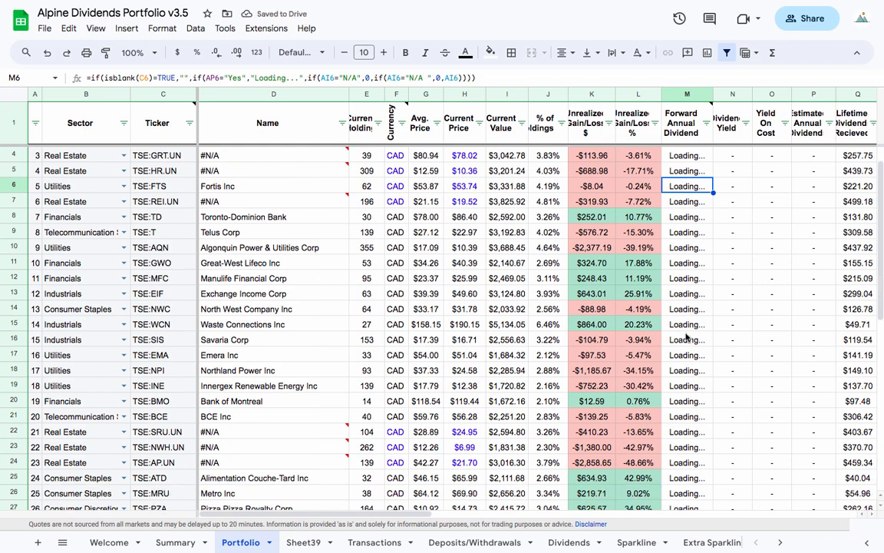
pyautogui.click(689, 311)
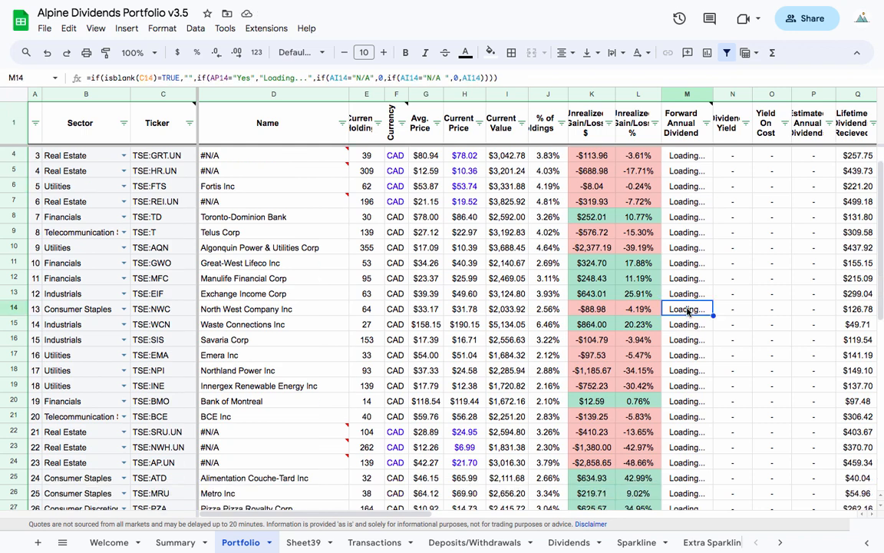
pyautogui.scroll(-2, 689, 311)
pyautogui.scroll(-2, 688, 354)
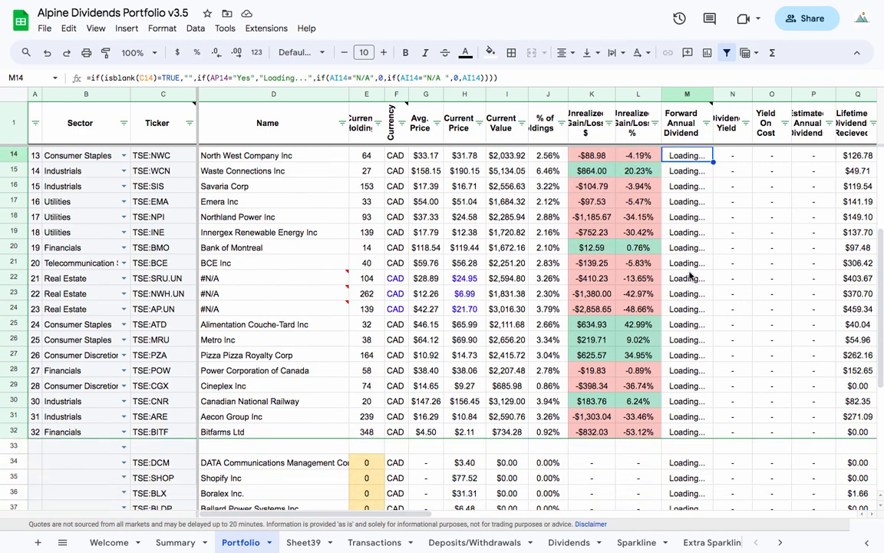
pyautogui.scroll(4, 689, 274)
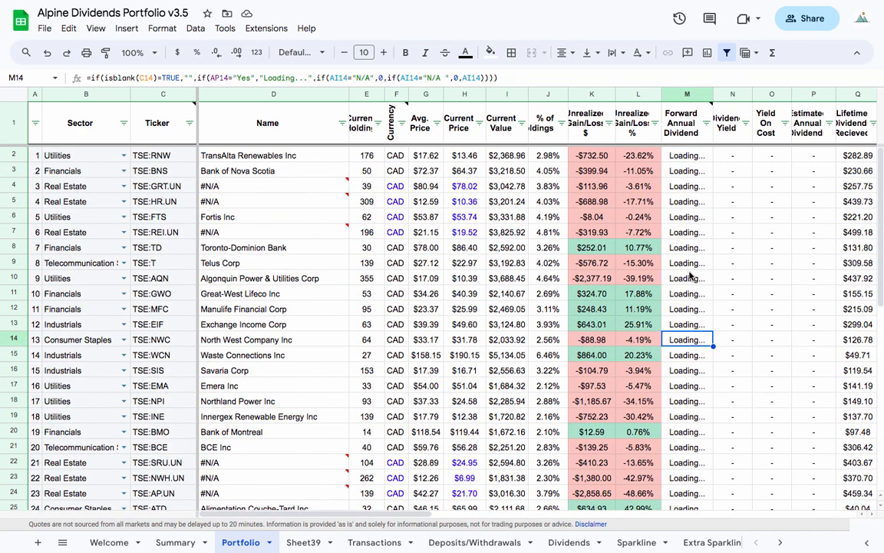
pyautogui.scroll(-2, 681, 259)
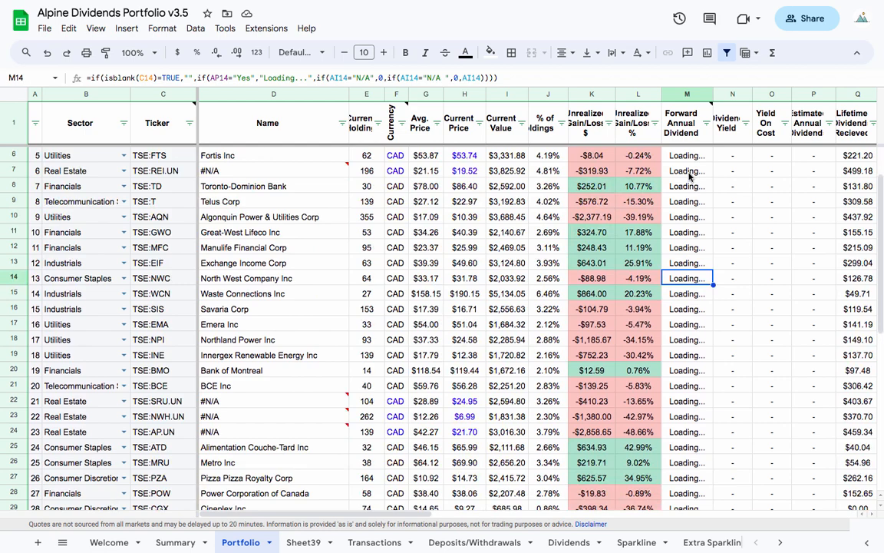
pyautogui.scroll(-3, 689, 176)
pyautogui.scroll(4, 689, 176)
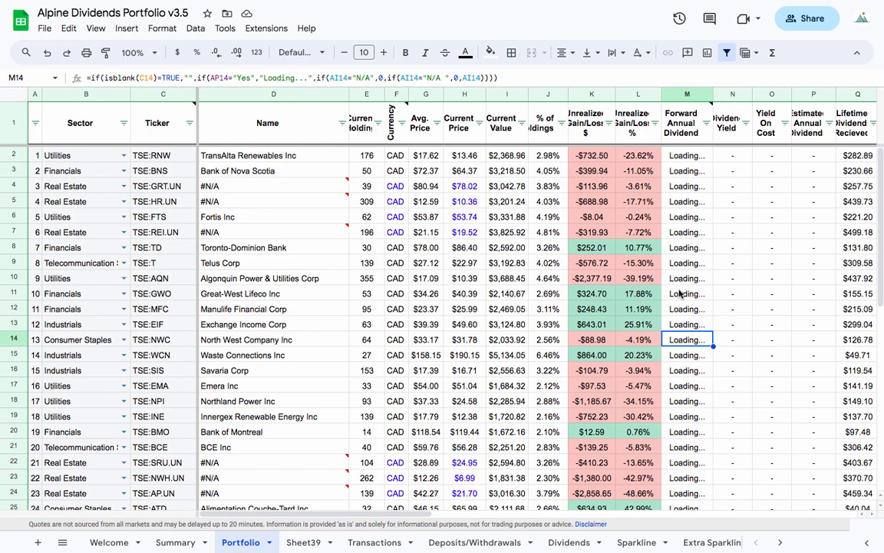
pyautogui.click(701, 214)
pyautogui.click(694, 284)
pyautogui.scroll(-2, 689, 288)
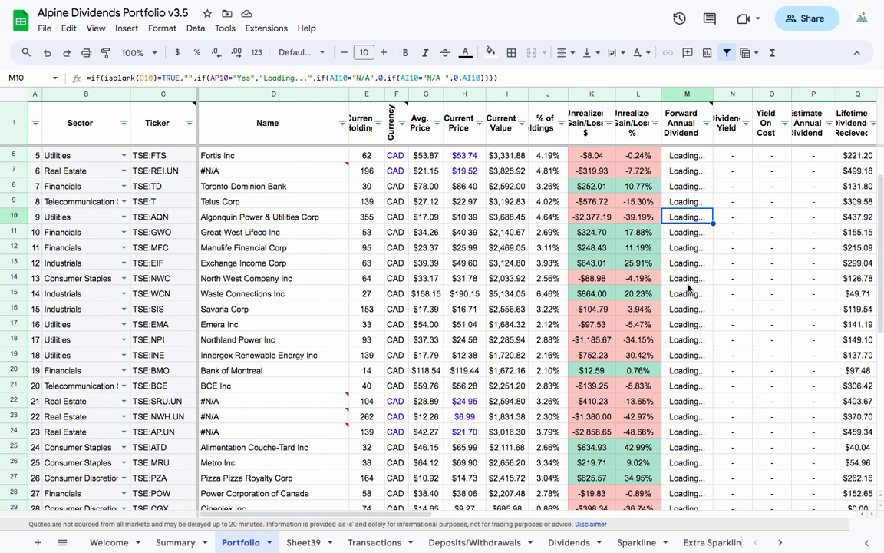
pyautogui.scroll(-2, 690, 288)
pyautogui.scroll(4, 689, 285)
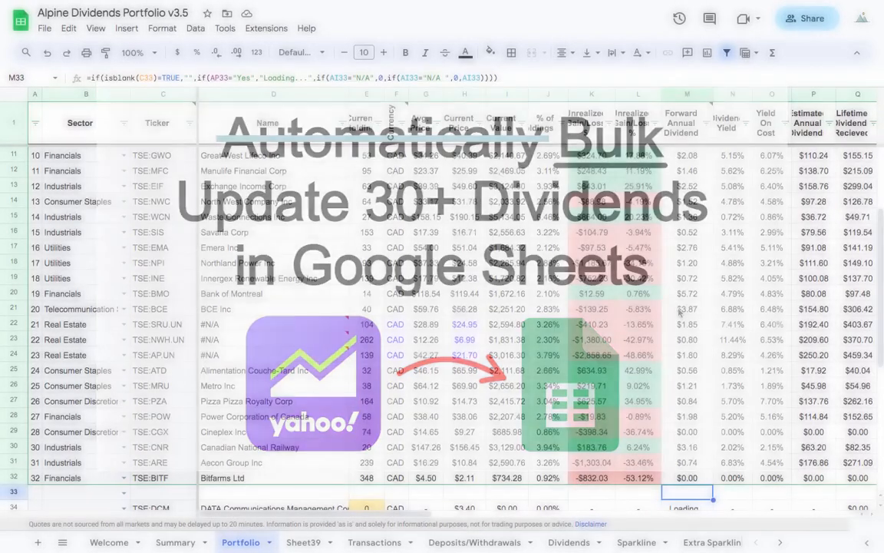
# Step: Review the hard-coded Forward Annual Dividend values of individual holdings from TransAlta Renewables down to Canadian National Railway
pyautogui.scroll(4, 689, 288)
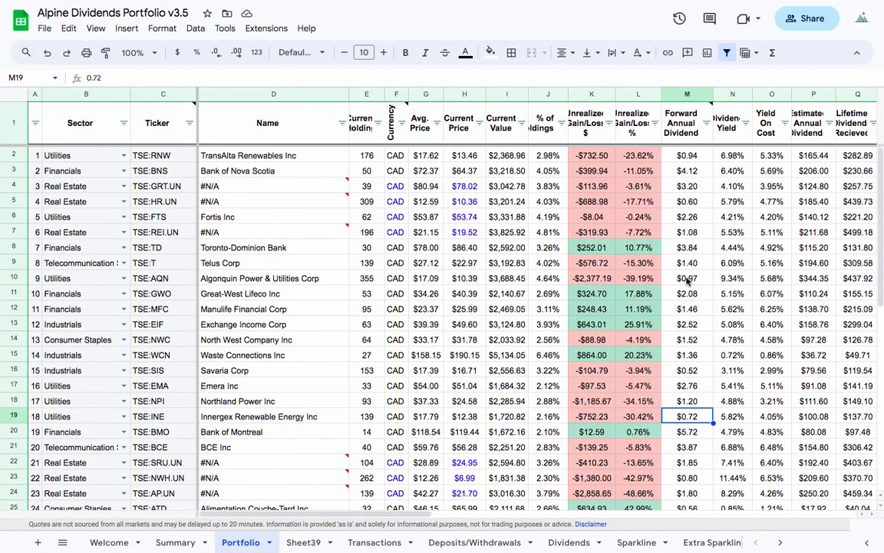
pyautogui.click(695, 189)
pyautogui.click(691, 156)
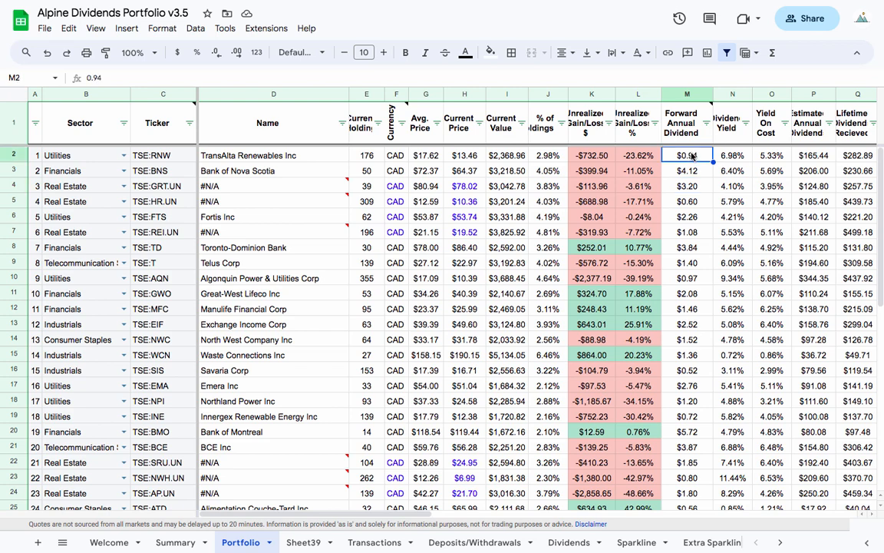
pyautogui.click(691, 170)
pyautogui.click(692, 217)
pyautogui.click(692, 247)
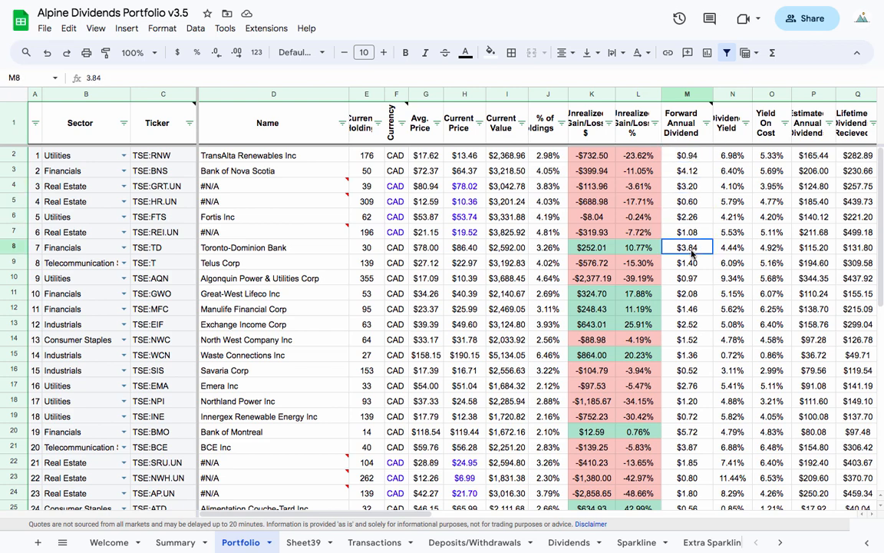
pyautogui.click(693, 294)
pyautogui.scroll(-2, 693, 297)
pyautogui.click(692, 328)
pyautogui.scroll(-2, 692, 332)
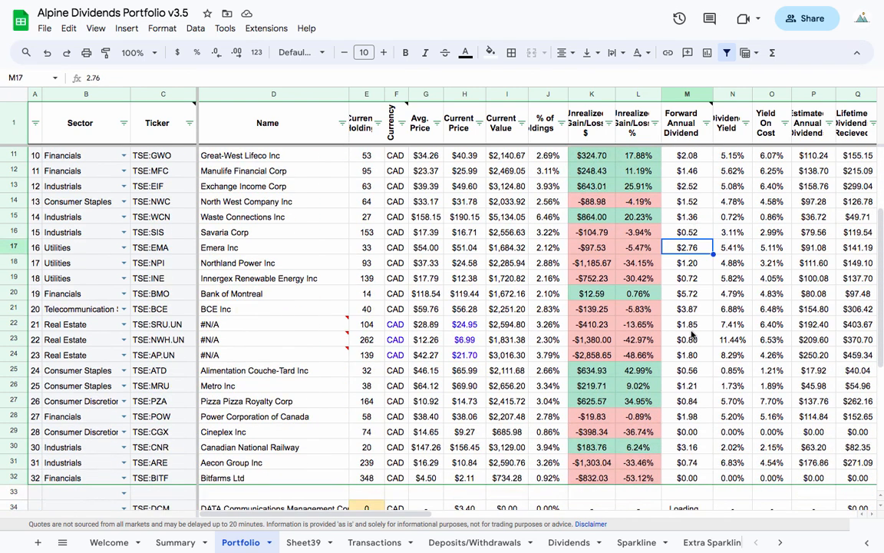
pyautogui.click(692, 329)
pyautogui.scroll(-1, 693, 332)
pyautogui.scroll(-1, 692, 333)
pyautogui.click(691, 373)
pyautogui.click(692, 403)
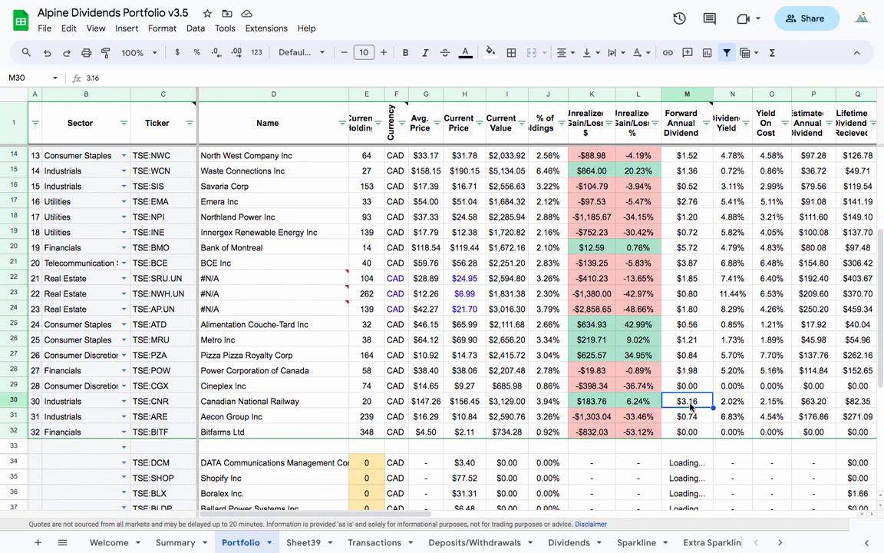
pyautogui.click(683, 338)
pyautogui.scroll(4, 682, 338)
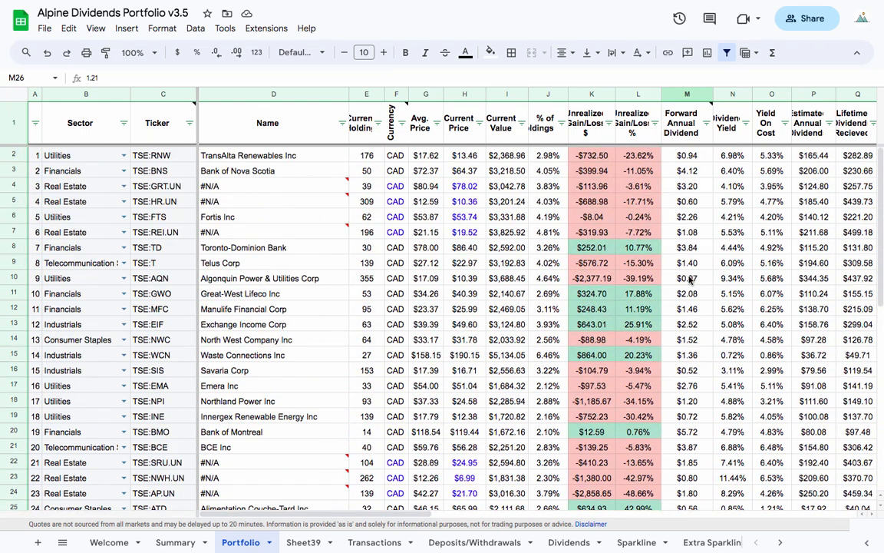
# Step: Check the annual dividend income in CAD equivalent on the Summary sheet, and return to the Portfolio sheet's Forward Annual Dividend column
pyautogui.click(177, 542)
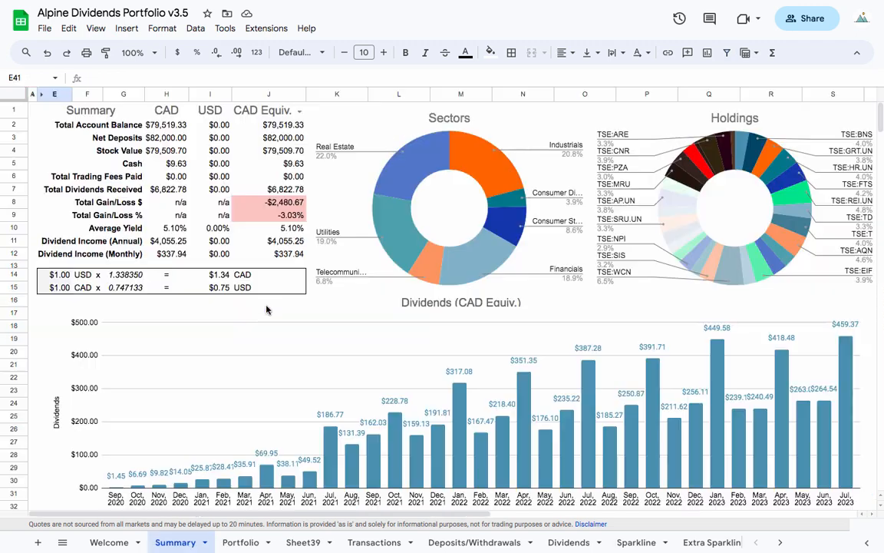
pyautogui.click(271, 232)
pyautogui.press('Down')
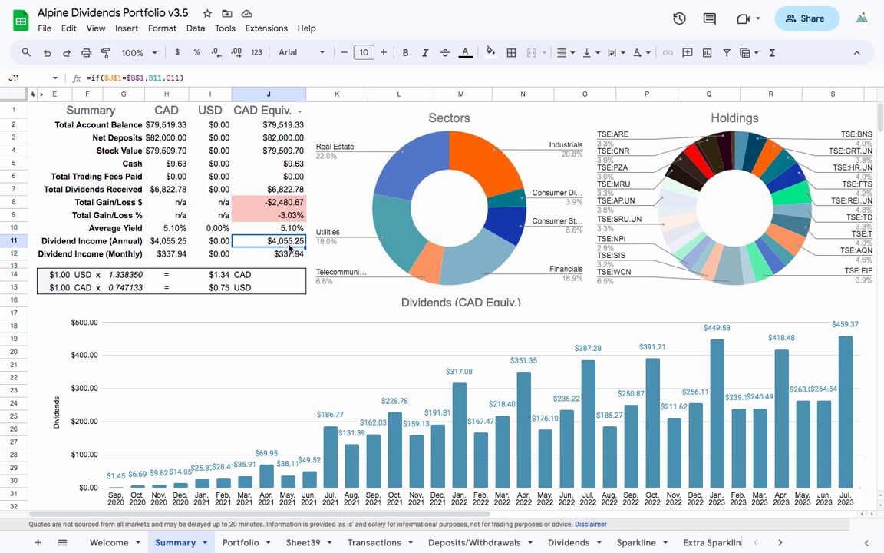
pyautogui.click(241, 542)
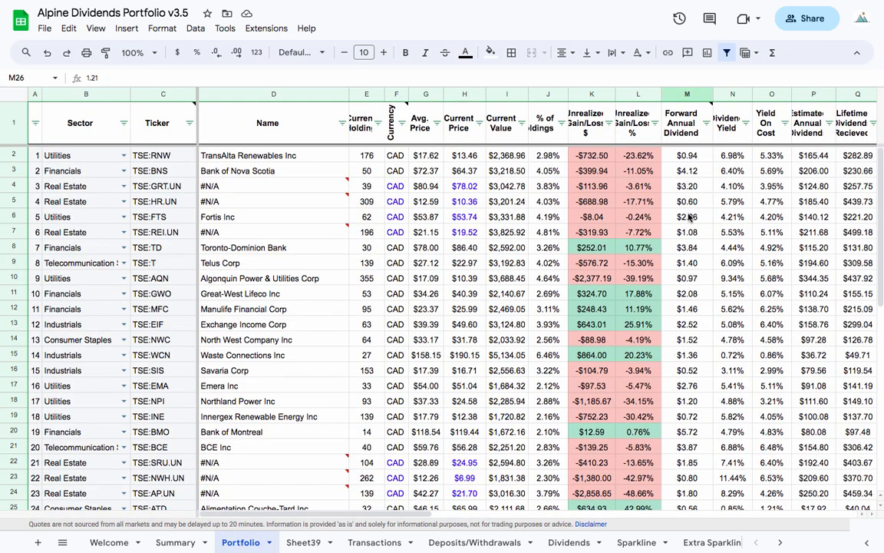
pyautogui.click(683, 296)
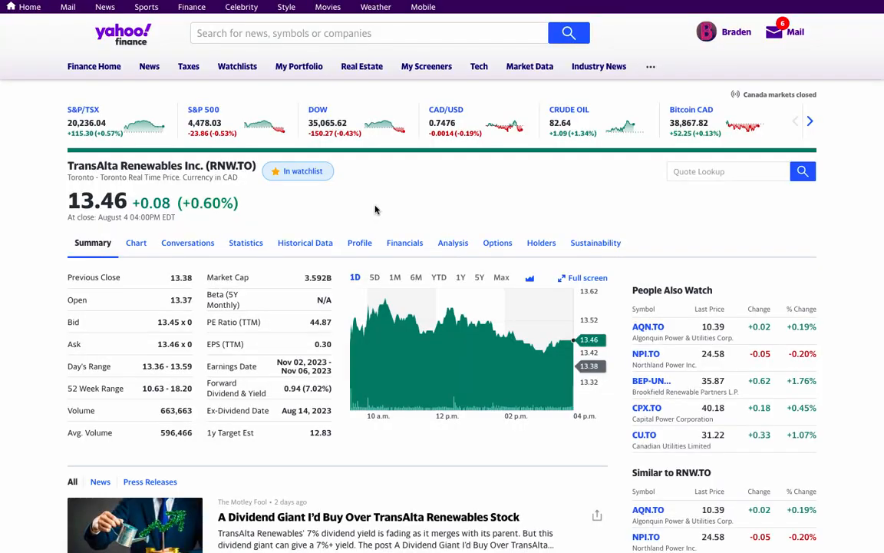
# Step: Open My Watchlist from My Portfolio in Yahoo Finance and show its Forward Annual Dividend view
pyautogui.click(298, 68)
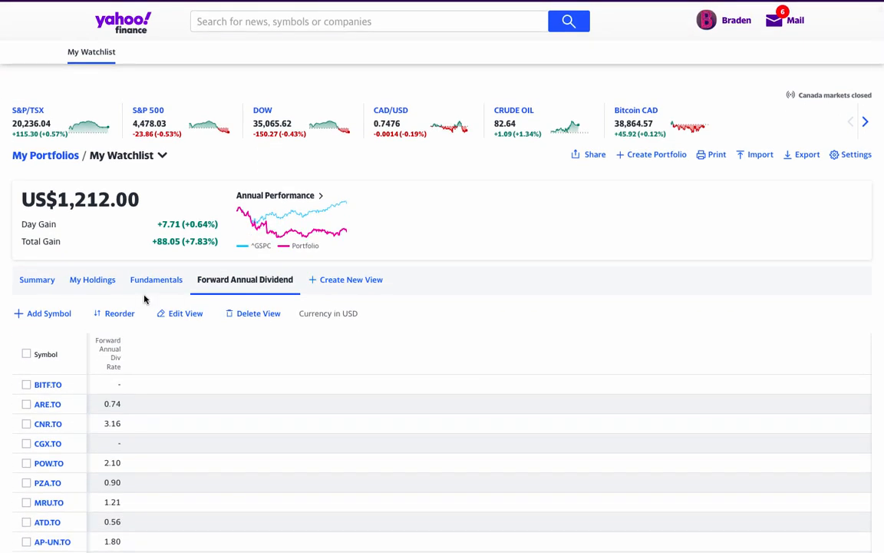
pyautogui.scroll(-1, 145, 299)
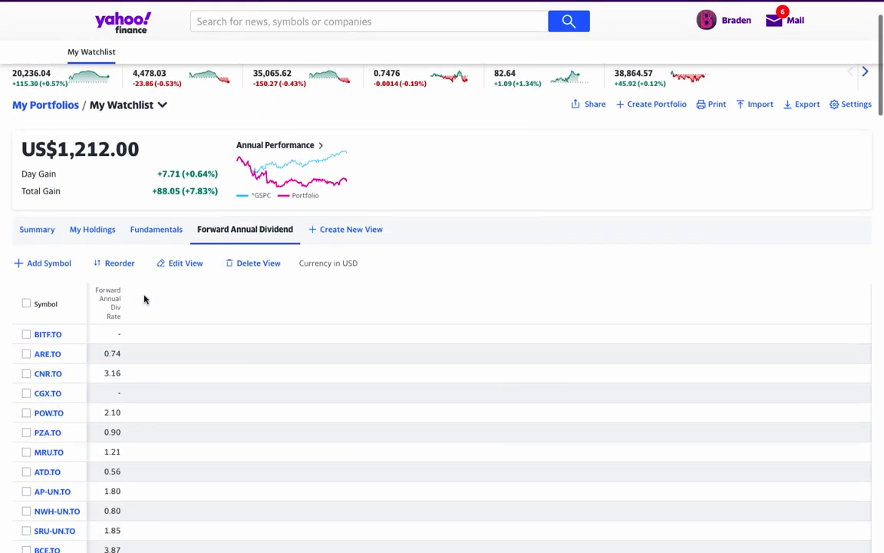
pyautogui.click(54, 230)
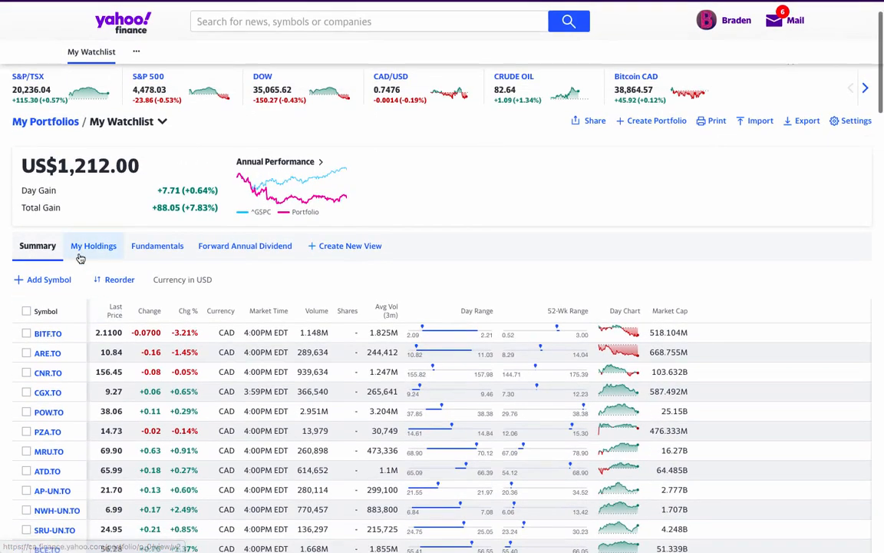
pyautogui.click(238, 247)
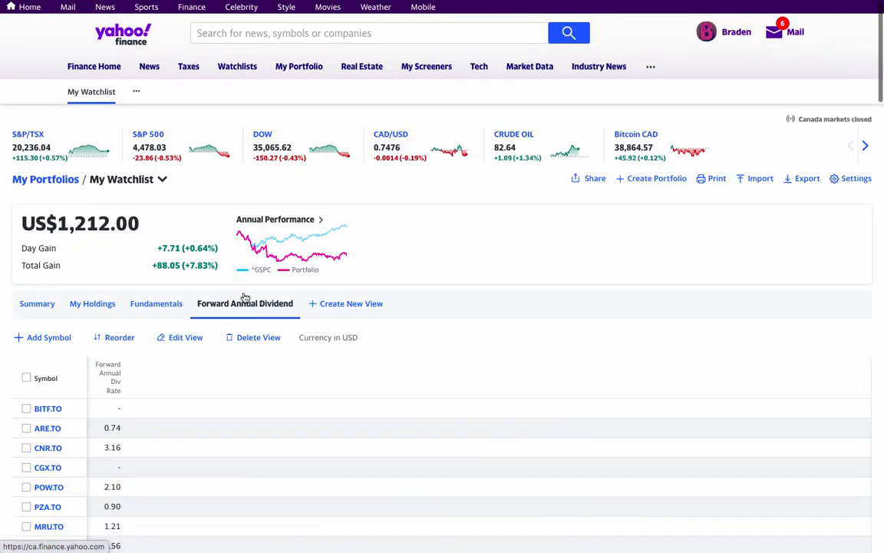
# Step: Copy the whole Forward Annual Dividend table from the Symbol header through the RNW.TO row
pyautogui.scroll(-3, 245, 322)
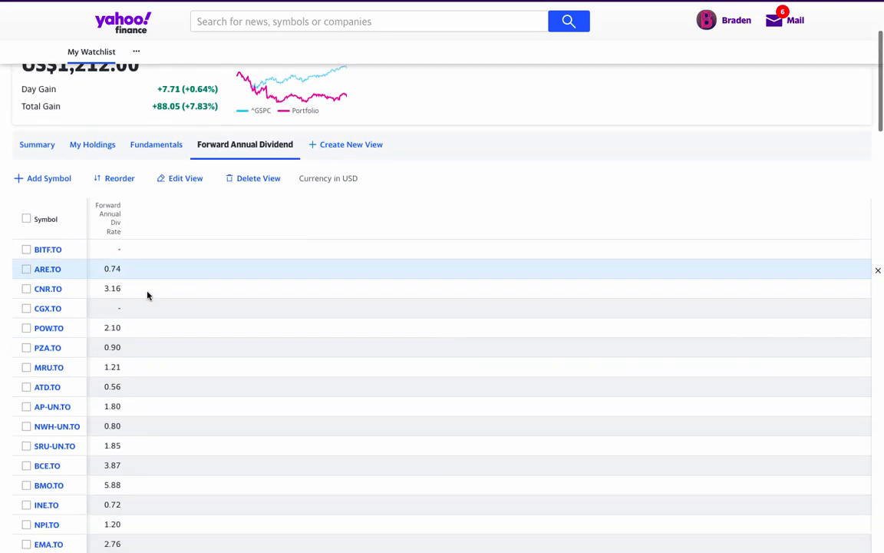
pyautogui.scroll(-8, 81, 326)
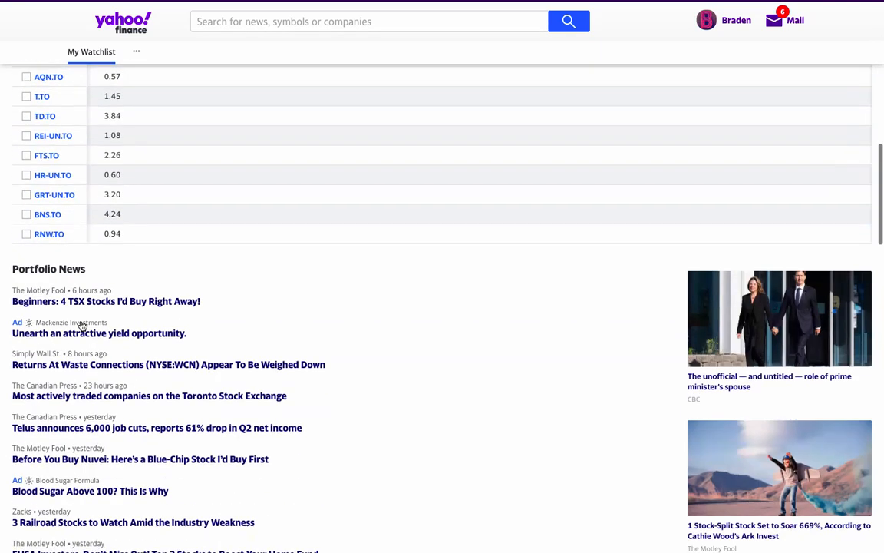
pyautogui.moveTo(124, 218); pyautogui.dragTo(36, 382)
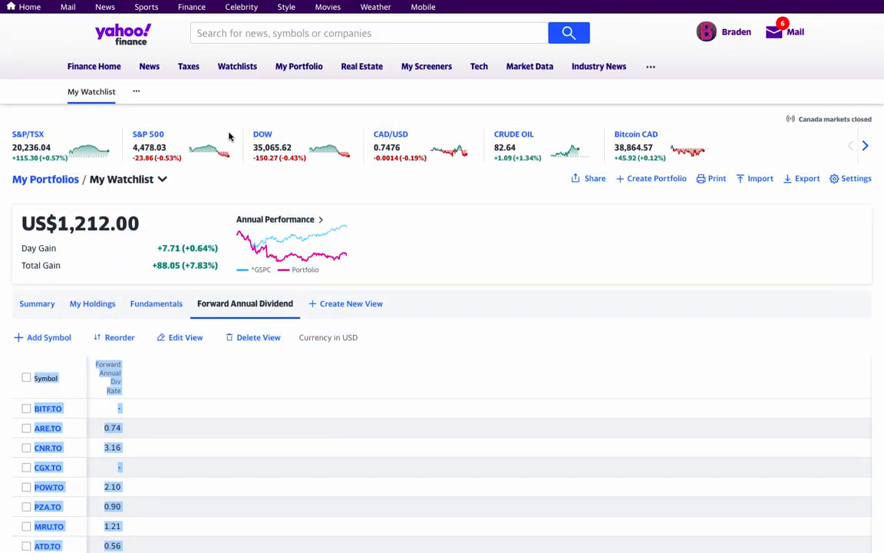
# Step: Switch back to the Google Sheets portfolio, add a new sheet, and paste the copied dividend table starting at cell D7
pyautogui.hotkey('ctrl', 'Tab')
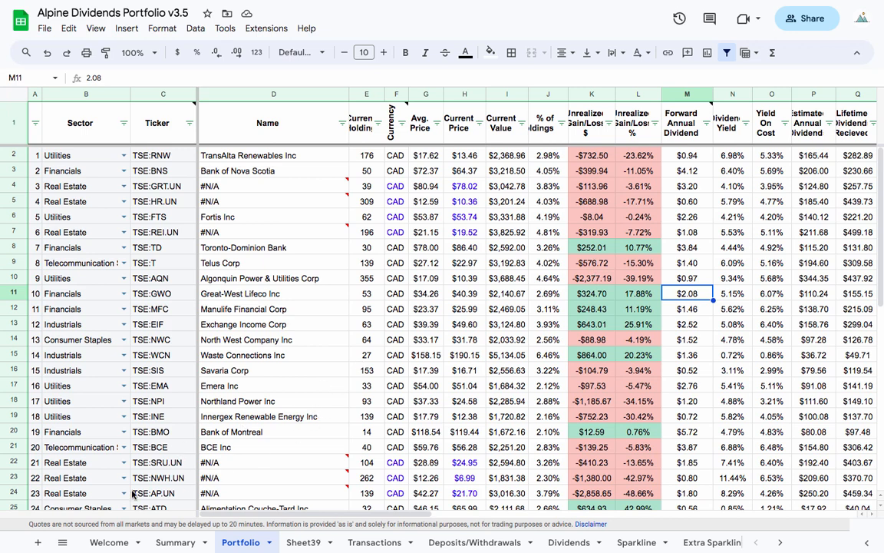
pyautogui.click(38, 543)
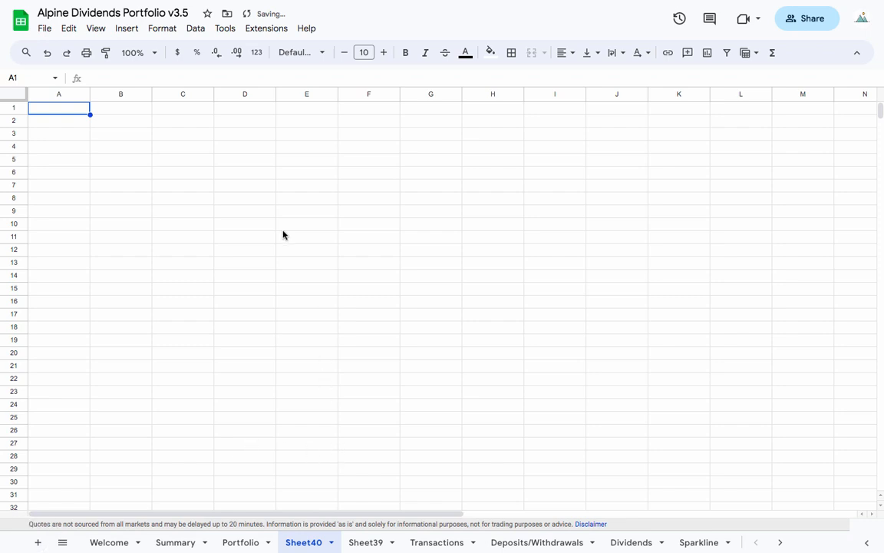
pyautogui.click(247, 211)
pyautogui.click(232, 190)
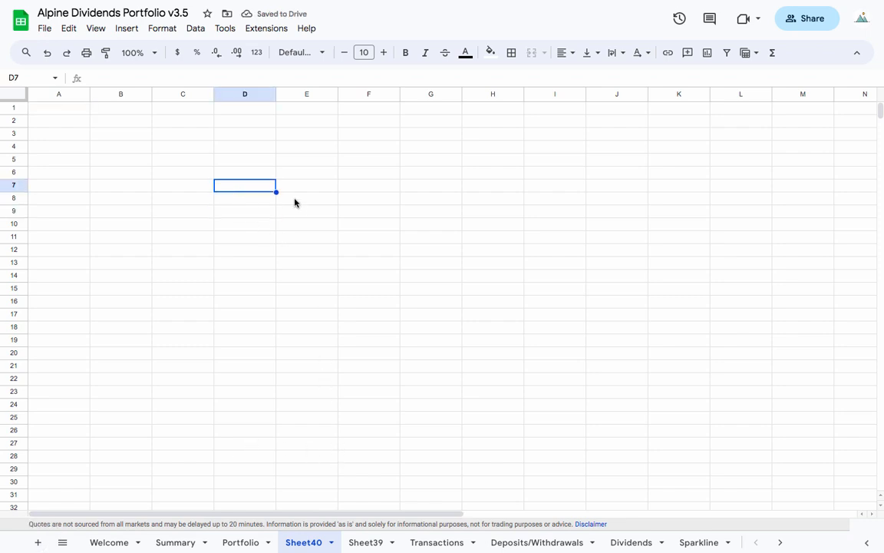
pyautogui.hotkey('ctrl', 'v')
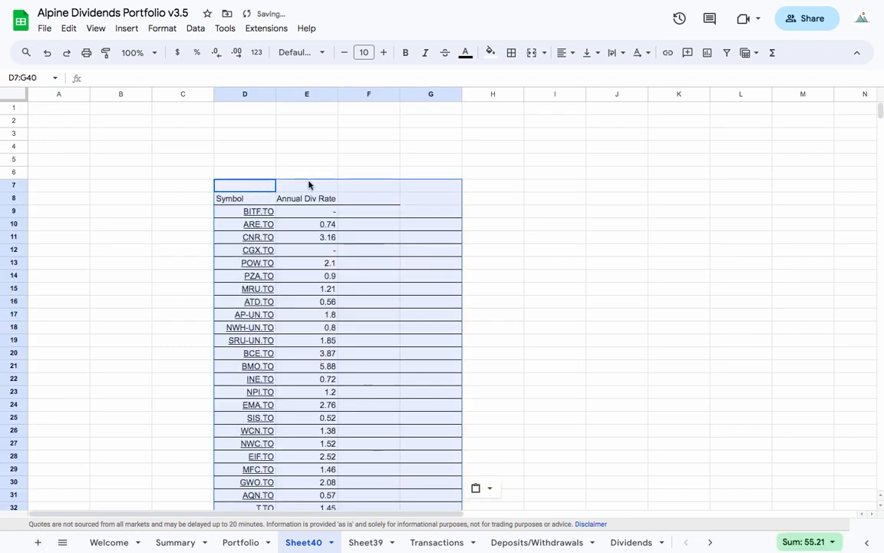
# Step: Review the pasted symbols and annual dividend rates on the new sheet, from the Symbol header down to RNW.TO
pyautogui.click(308, 162)
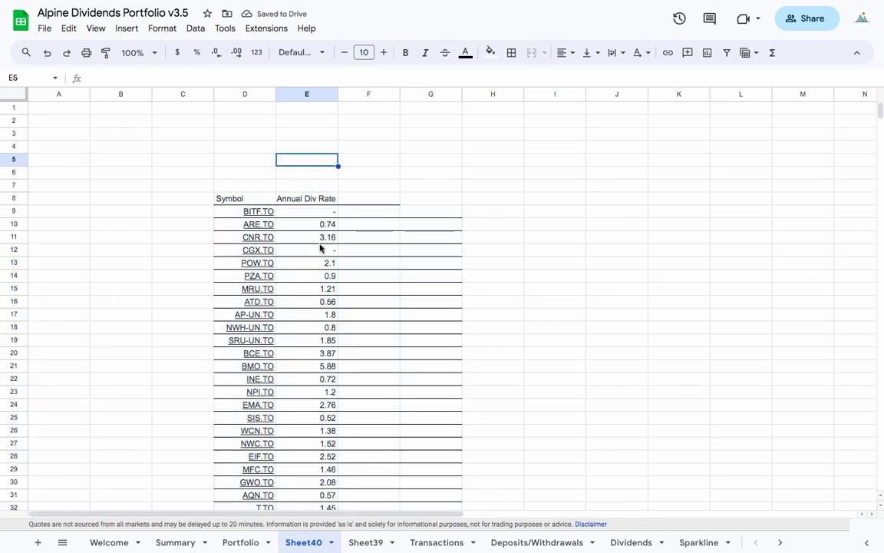
pyautogui.scroll(-2, 314, 218)
pyautogui.scroll(-2, 314, 218)
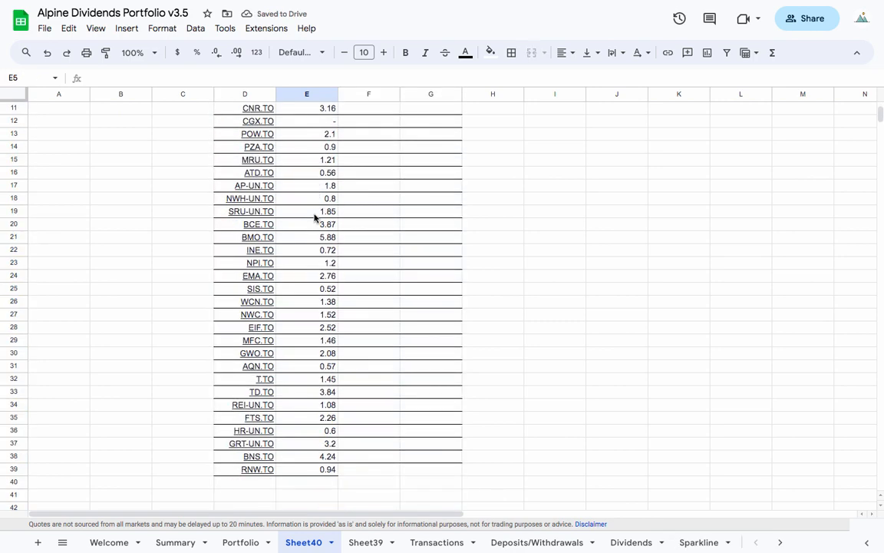
pyautogui.scroll(4, 314, 218)
pyautogui.scroll(-4, 314, 218)
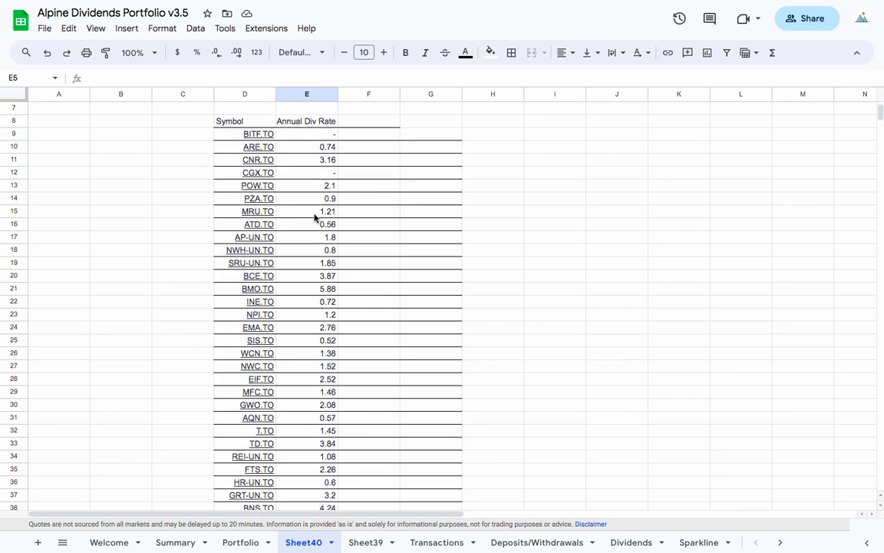
pyautogui.scroll(1, 260, 427)
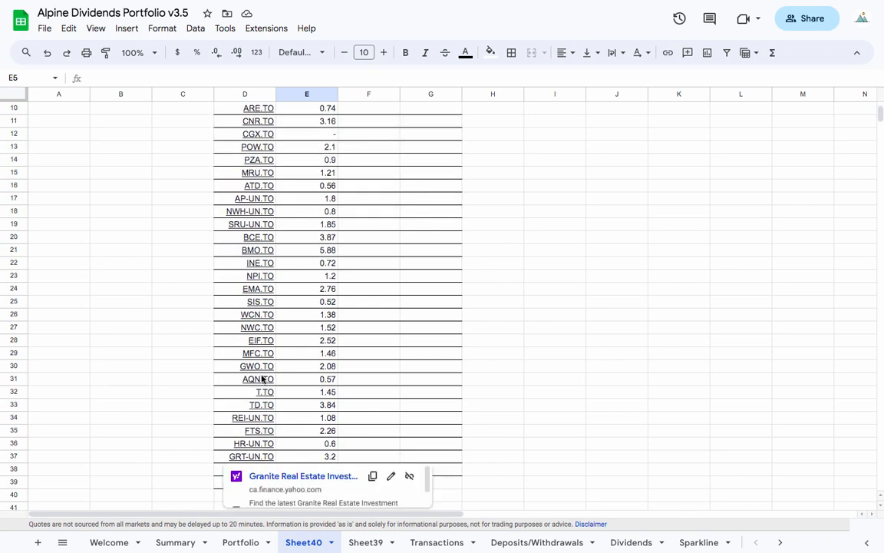
pyautogui.click(160, 377)
pyautogui.scroll(2, 161, 379)
pyautogui.hscroll(1, 162, 379)
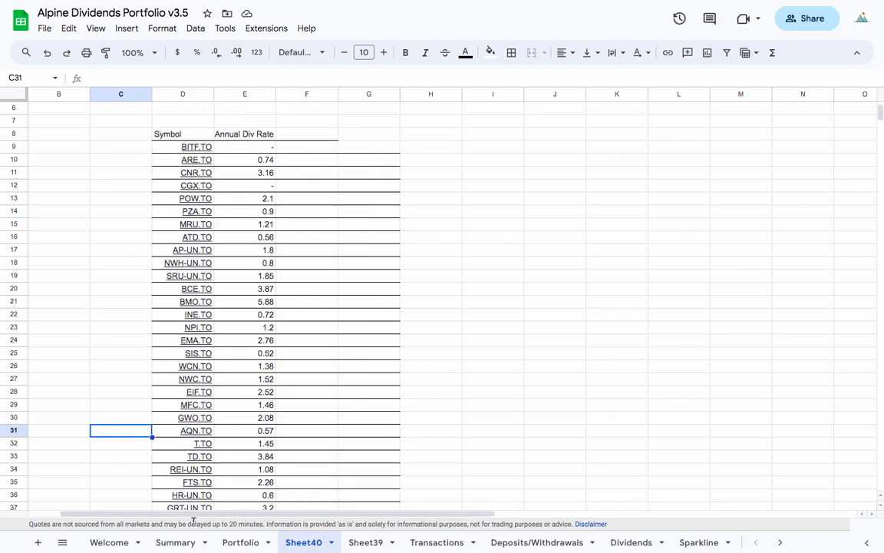
pyautogui.hscroll(-1, 205, 236)
pyautogui.scroll(-1, 206, 237)
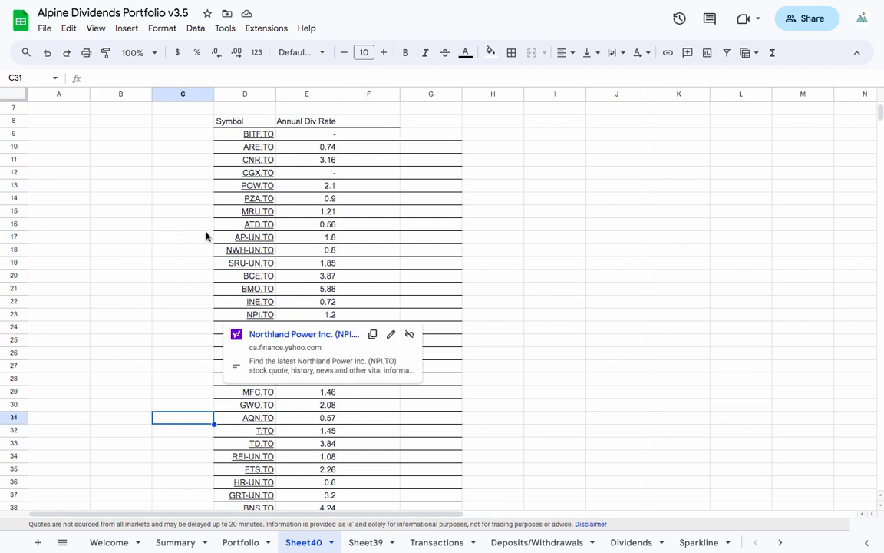
pyautogui.scroll(-2, 206, 237)
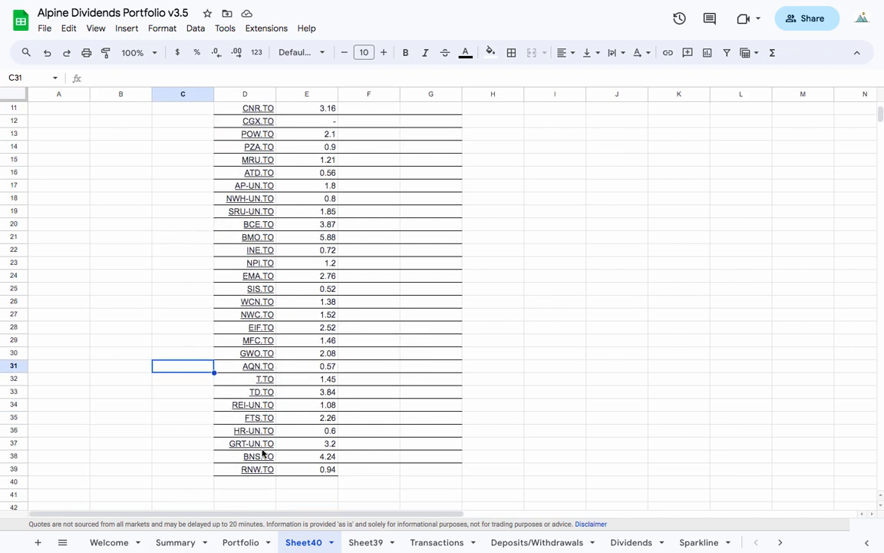
pyautogui.scroll(2, 263, 304)
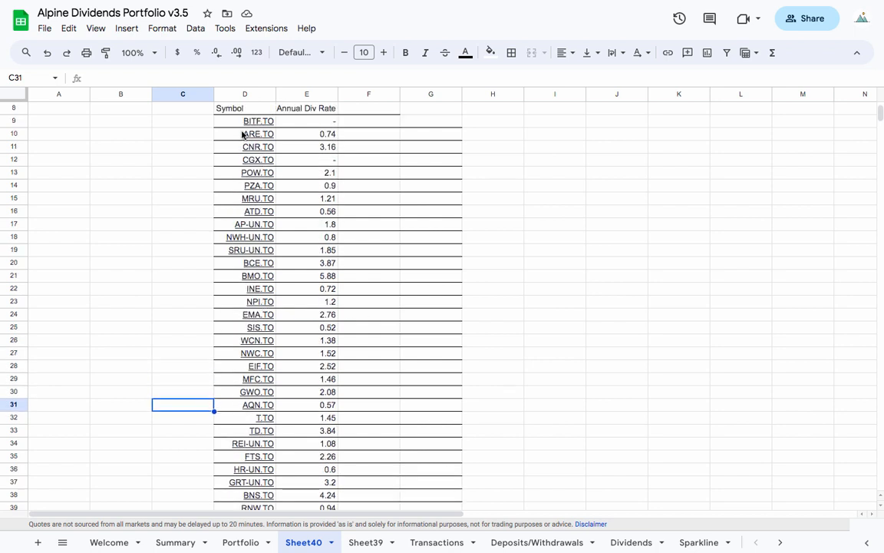
pyautogui.moveTo(224, 436)
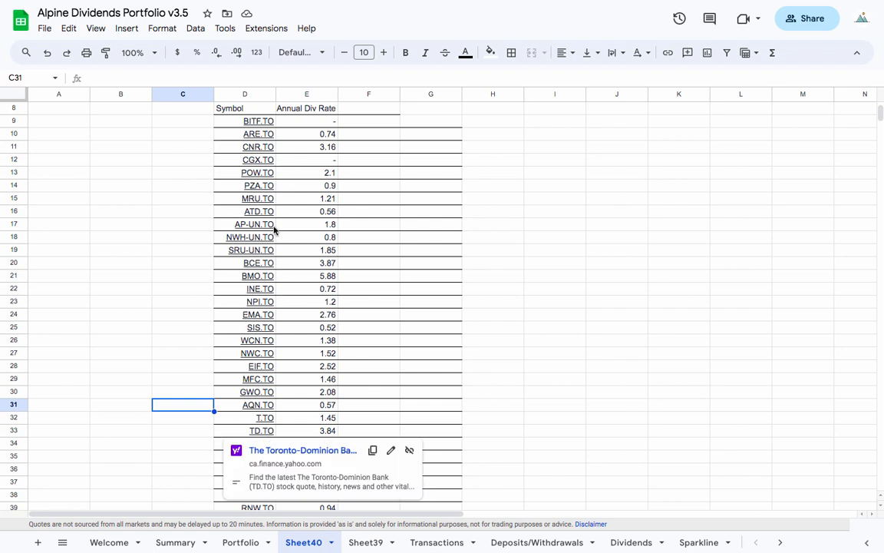
pyautogui.moveTo(274, 227)
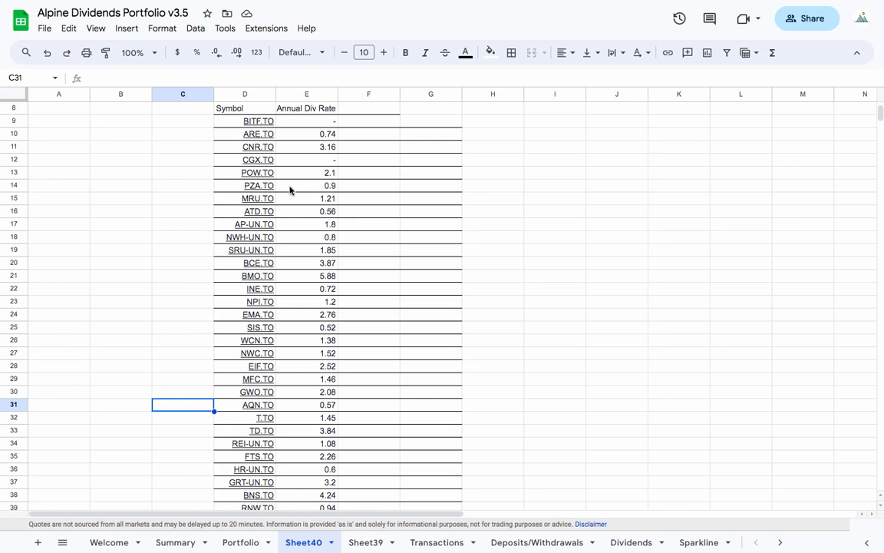
# Step: Check the row numbering in column A of the Portfolio sheet, and sort the holdings by that column in descending order
pyautogui.click(235, 543)
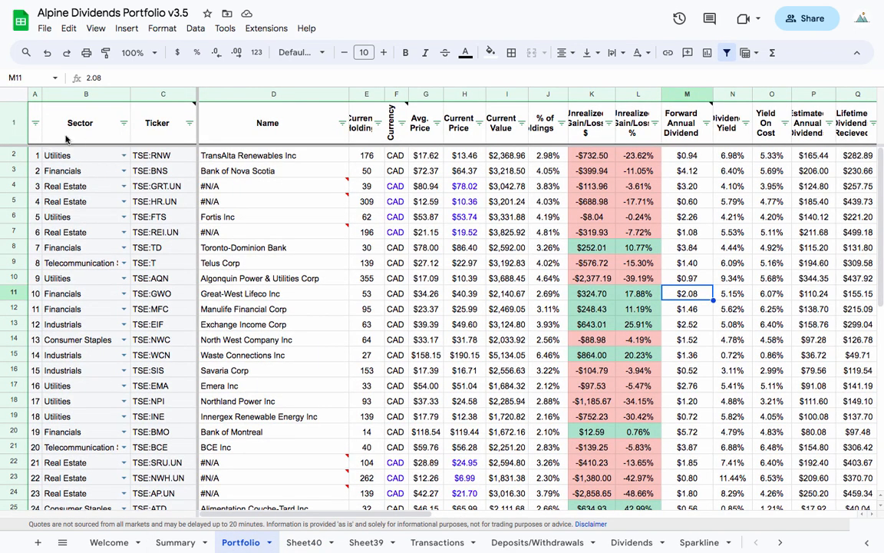
pyautogui.click(36, 156)
pyautogui.click(36, 171)
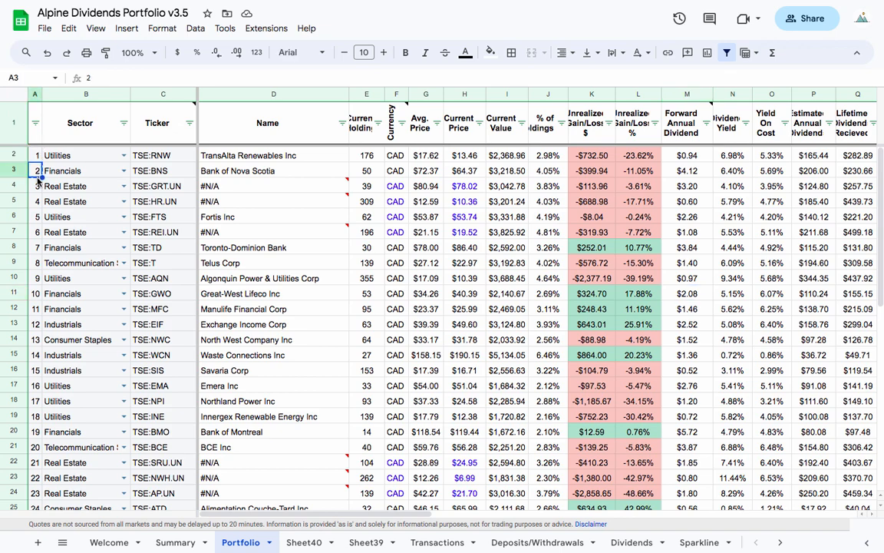
pyautogui.click(36, 186)
pyautogui.click(36, 201)
pyautogui.scroll(-3, 37, 295)
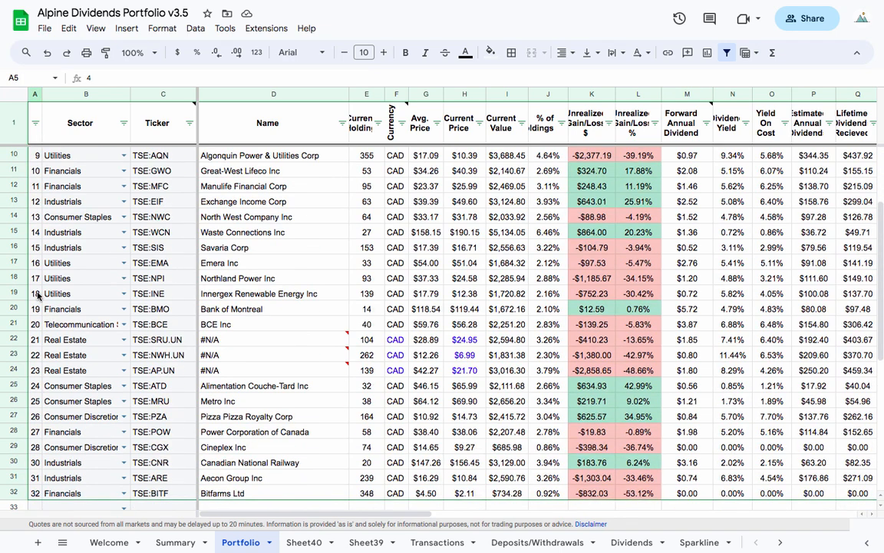
pyautogui.scroll(-1, 37, 296)
pyautogui.scroll(4, 37, 295)
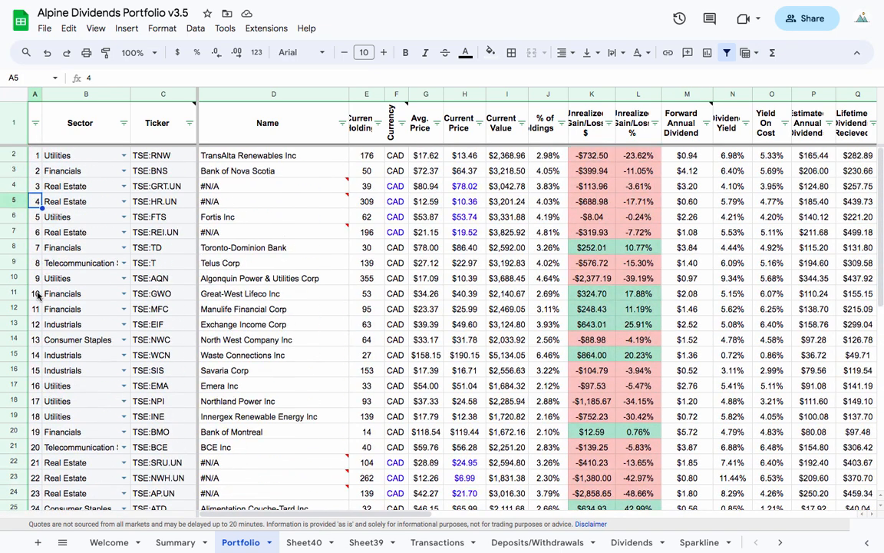
pyautogui.click(35, 124)
pyautogui.click(76, 148)
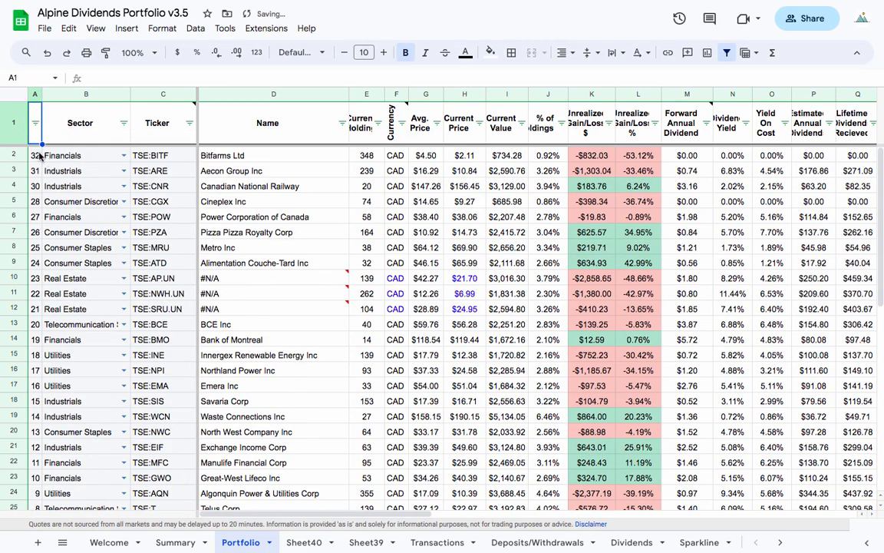
# Step: Copy the portfolio tickers in C2:C32 and paste them beside the dividend symbols on Sheet40, starting at cell C9
pyautogui.moveTo(170, 154); pyautogui.dragTo(155, 401)
pyautogui.hotkey('ctrl', 'c')
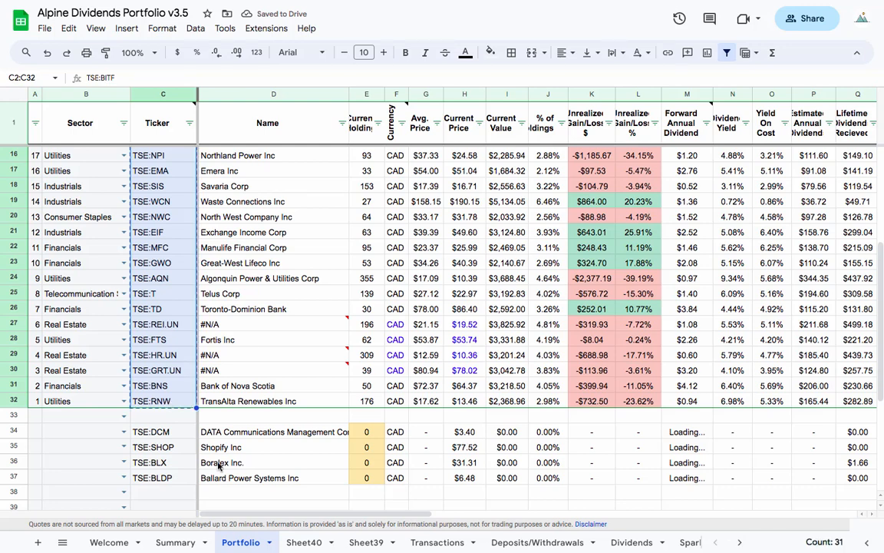
pyautogui.click(307, 536)
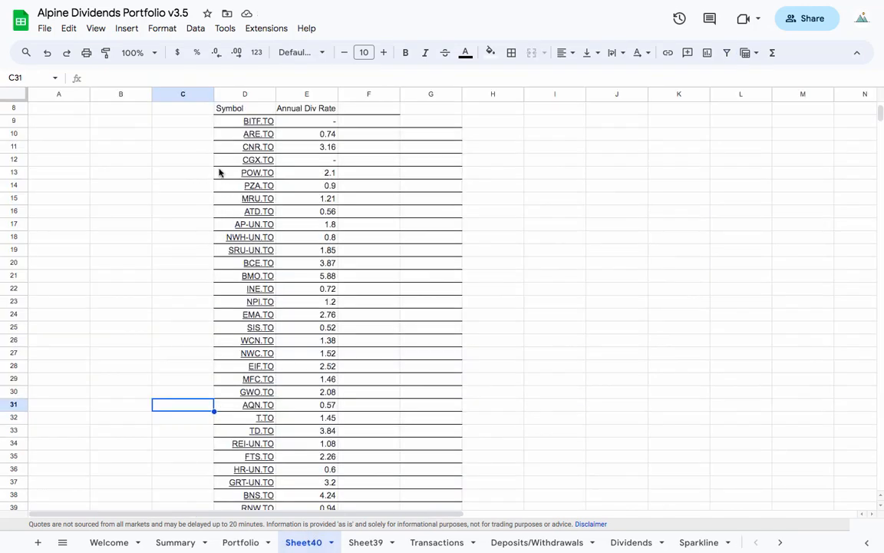
pyautogui.click(187, 121)
pyautogui.hotkey('ctrl', 'v')
pyautogui.click(151, 147)
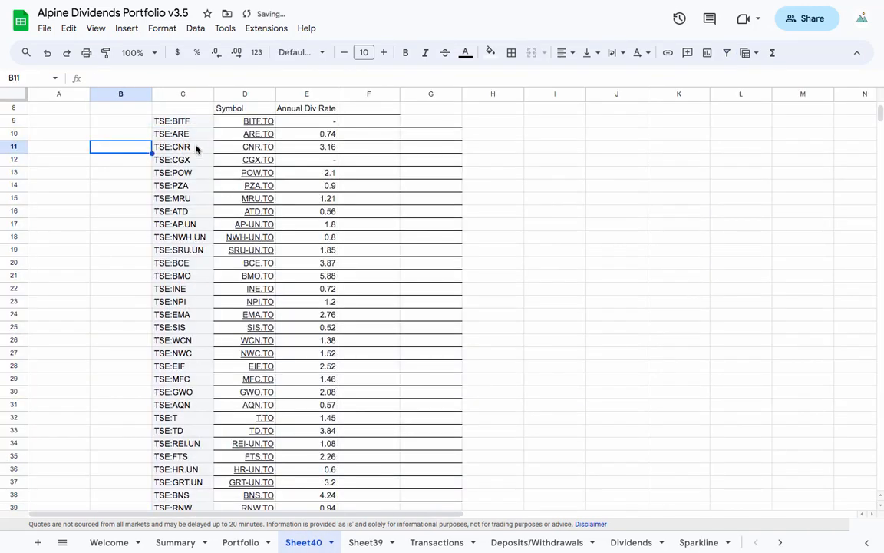
# Step: Compare the pasted TSE tickers with the Yahoo symbols row by row on Sheet40 to check that the order matches
pyautogui.click(190, 134)
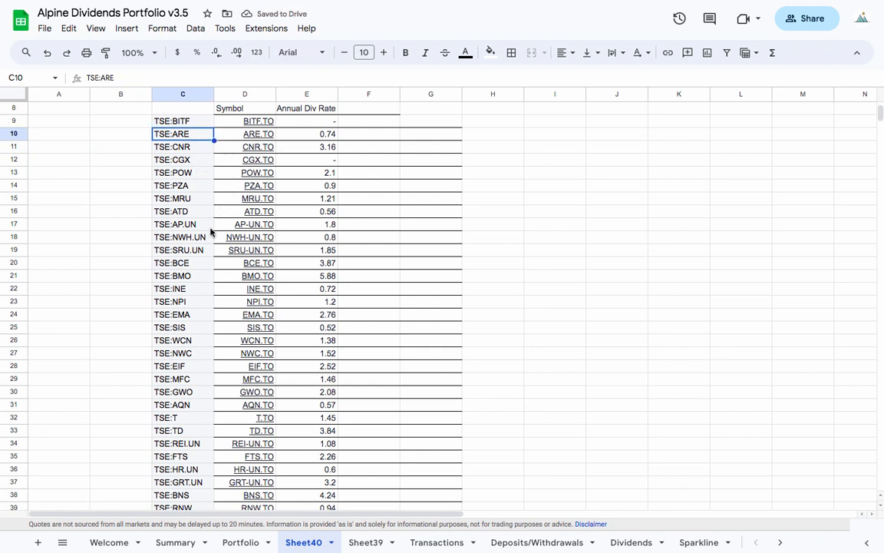
pyautogui.click(182, 340)
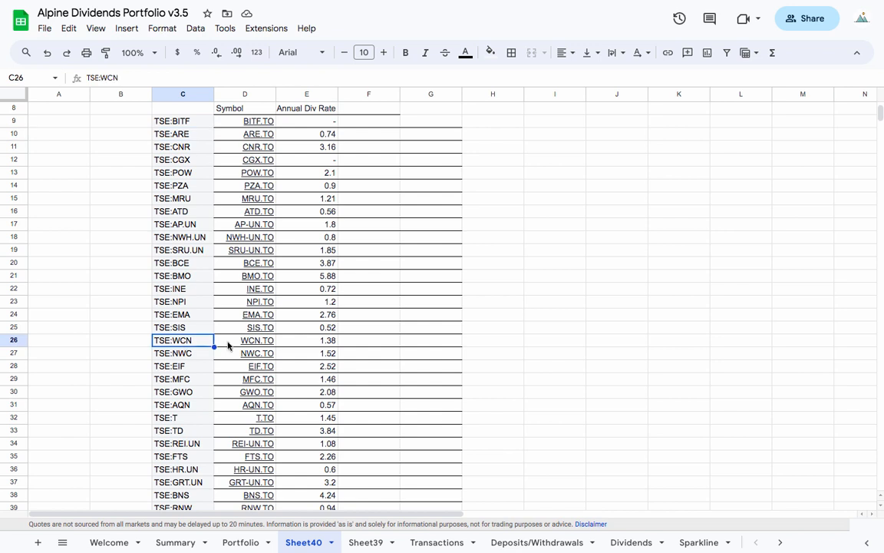
pyautogui.click(229, 340)
pyautogui.click(188, 393)
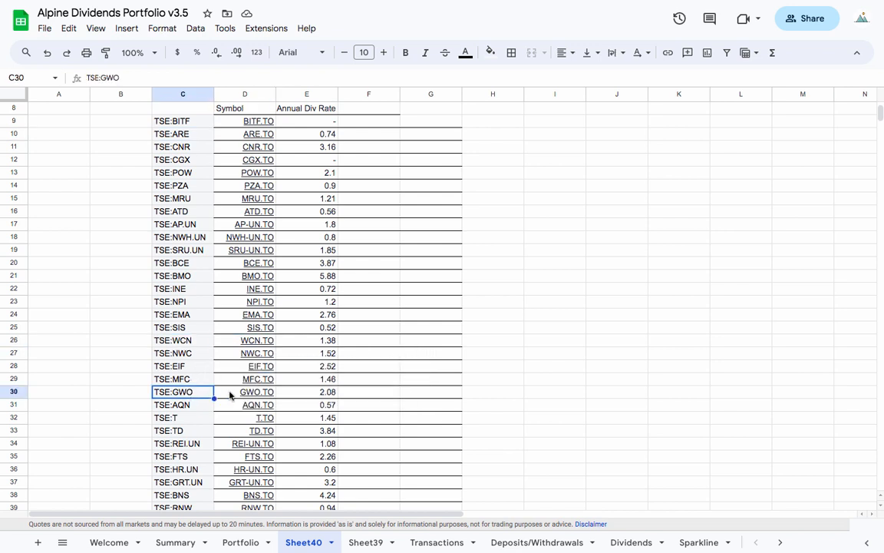
pyautogui.scroll(-1, 200, 411)
pyautogui.click(183, 393)
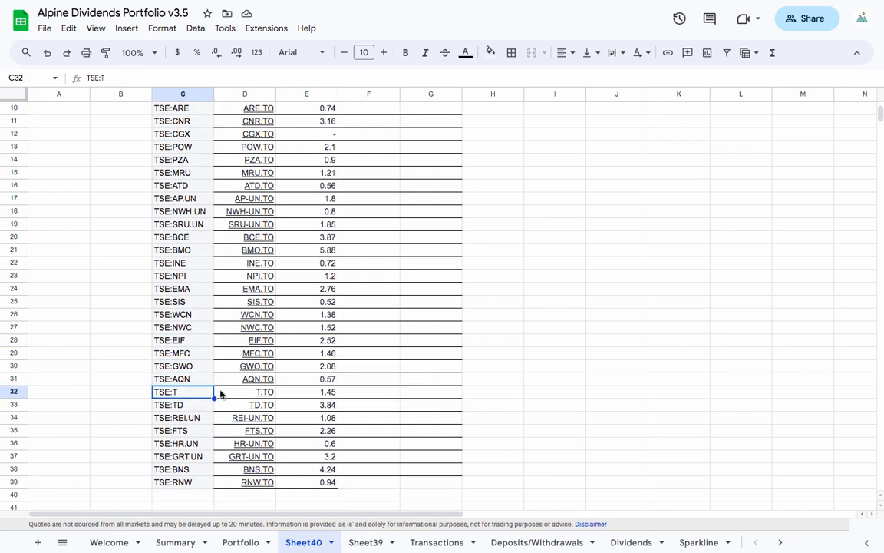
pyautogui.click(184, 430)
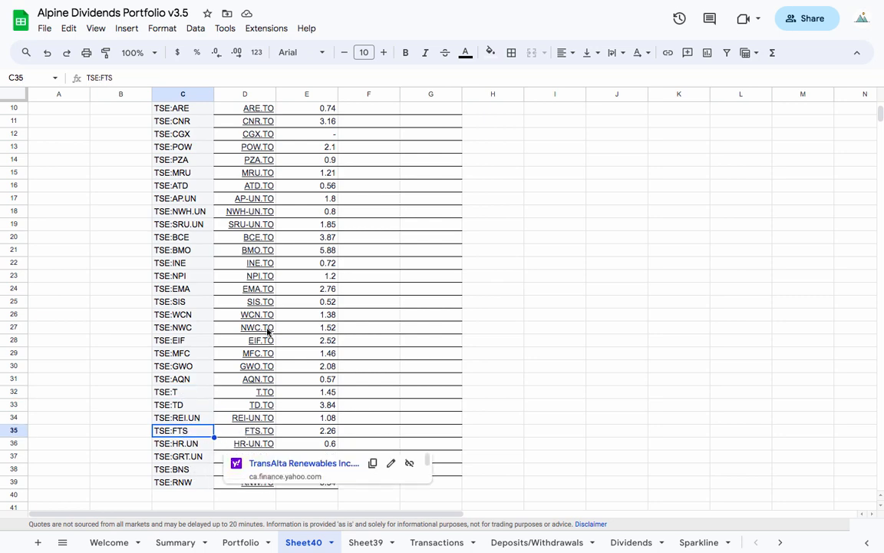
pyautogui.scroll(3, 344, 142)
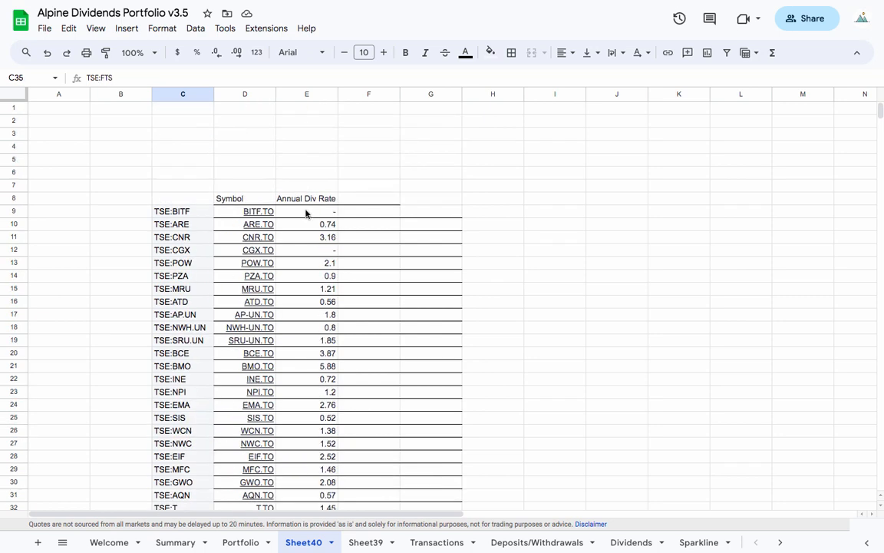
# Step: Format the Annual Div Rate column E as currency and label it NEW in cell E7
pyautogui.click(312, 94)
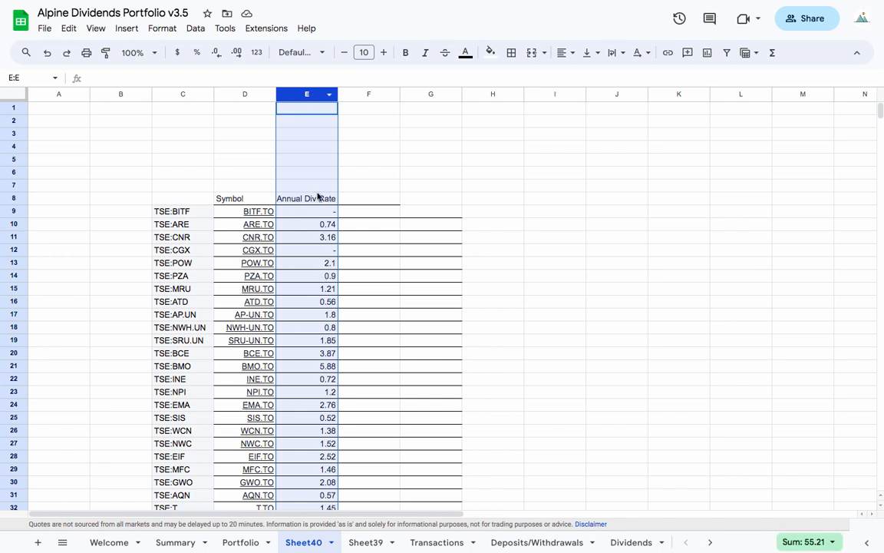
pyautogui.click(177, 52)
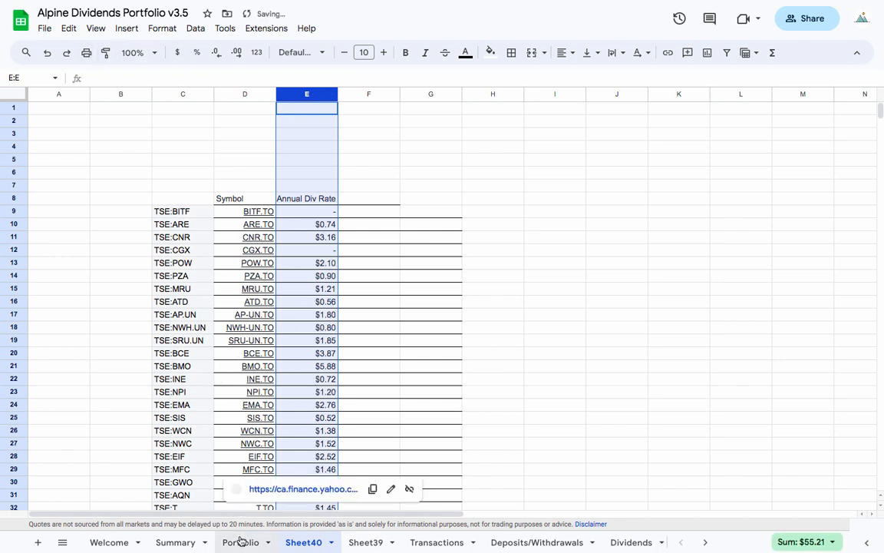
pyautogui.click(299, 182)
pyautogui.write('NEW')
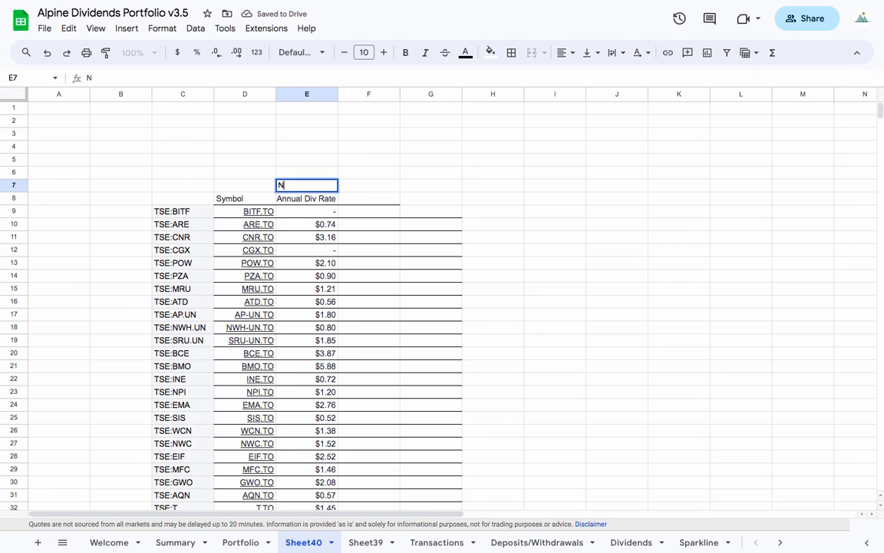
pyautogui.press('Return')
pyautogui.click(296, 187)
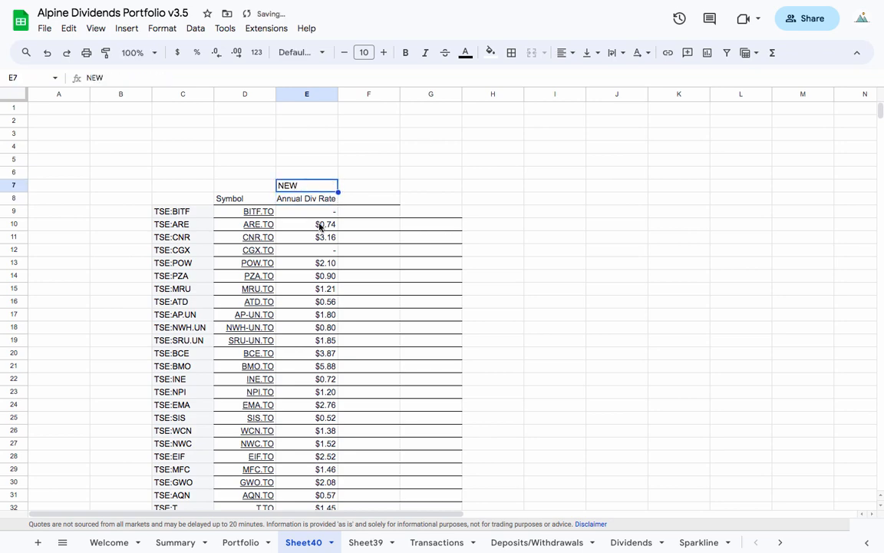
# Step: Copy the Forward Annual Dividend values in M2:M32 of the Portfolio sheet and paste them on Sheet40 starting at cell F9
pyautogui.click(238, 541)
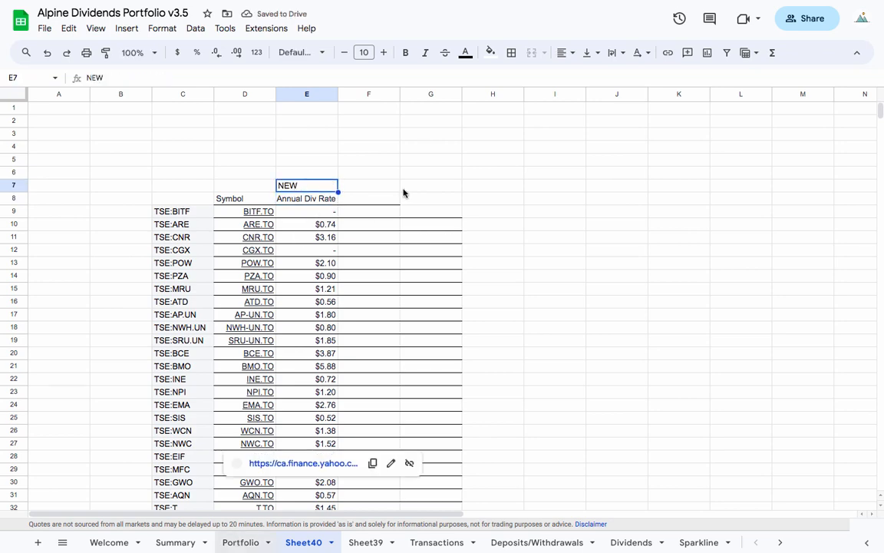
pyautogui.moveTo(681, 401); pyautogui.dragTo(676, 42)
pyautogui.hotkey('ctrl', 'c')
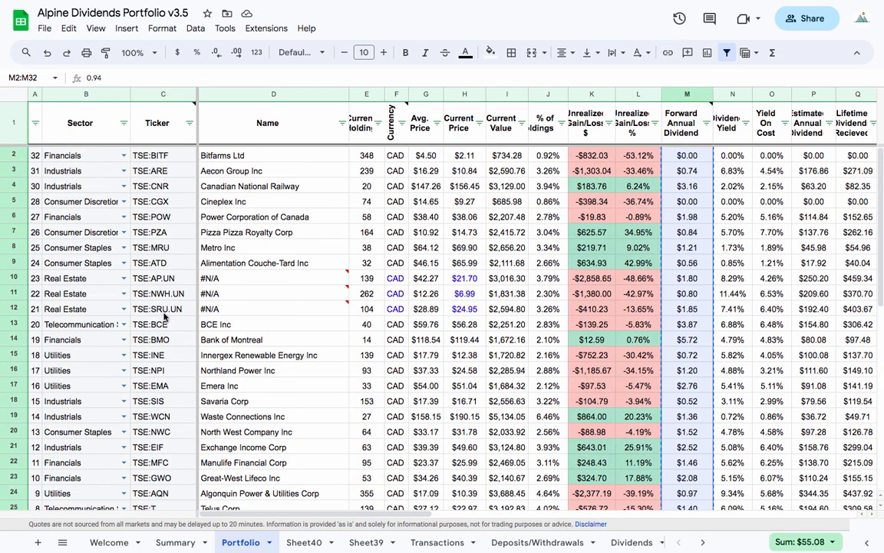
pyautogui.click(308, 540)
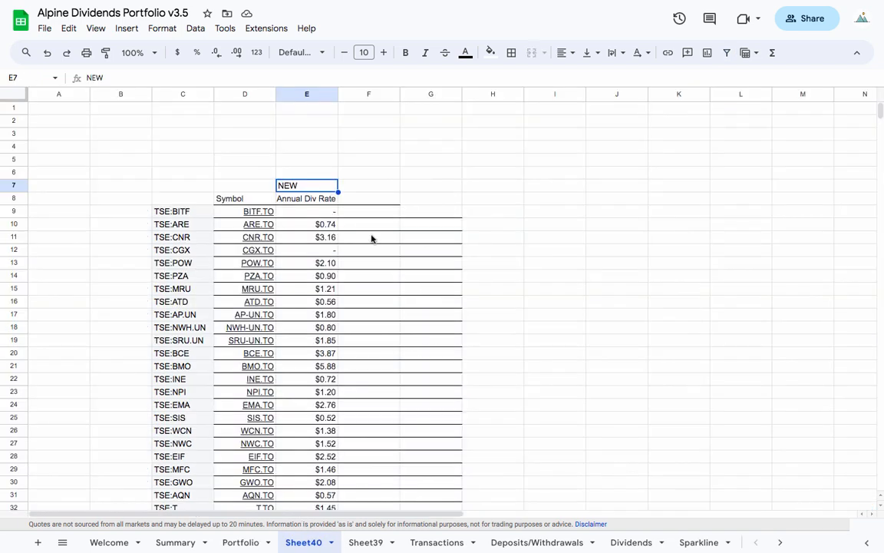
pyautogui.click(358, 212)
pyautogui.hotkey('ctrl', 'v')
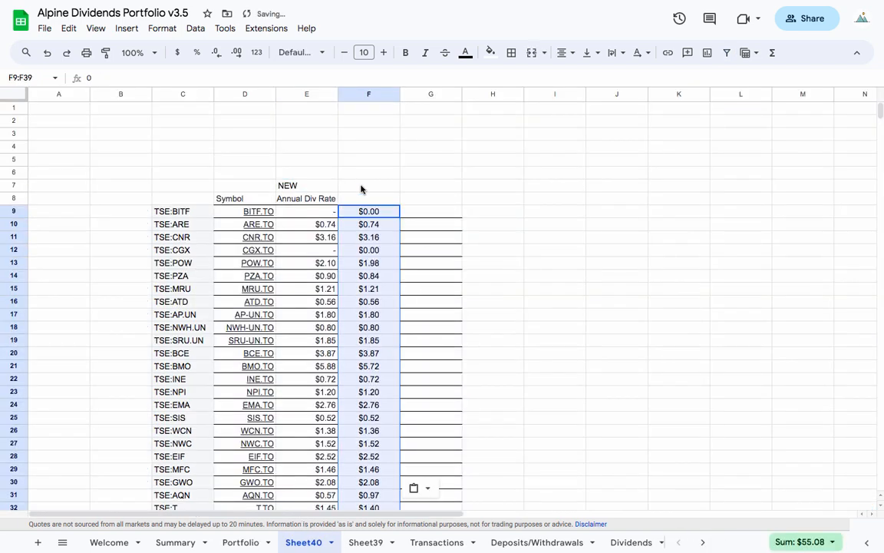
# Step: Label the pasted portfolio dividend column OLD in cell F7
pyautogui.click(361, 186)
pyautogui.write('OLD')
pyautogui.press('Return')
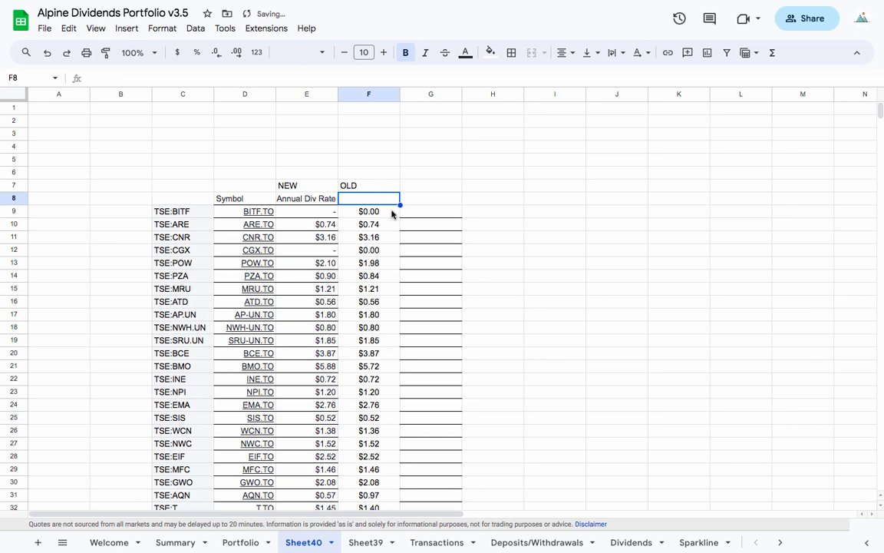
pyautogui.click(331, 215)
pyautogui.hotkey('ctrl', 'shift', 'Down')
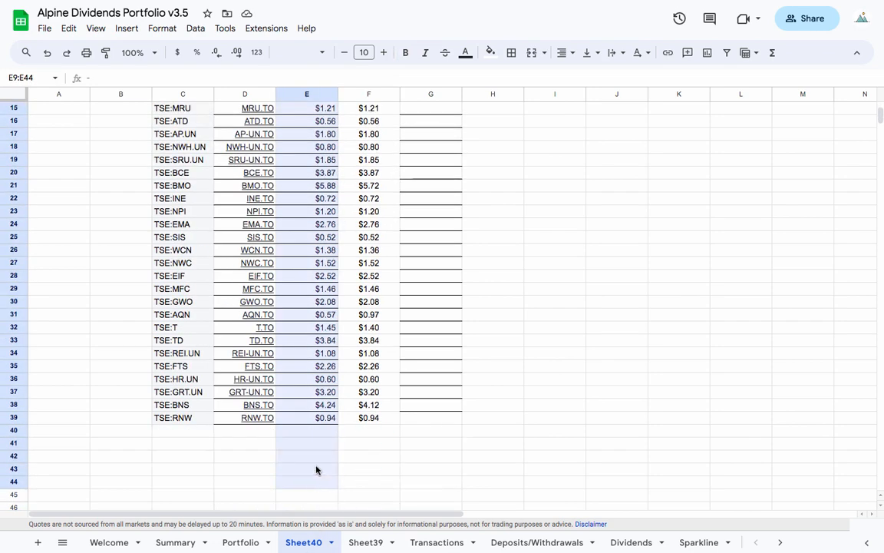
pyautogui.click(241, 542)
pyautogui.click(694, 158)
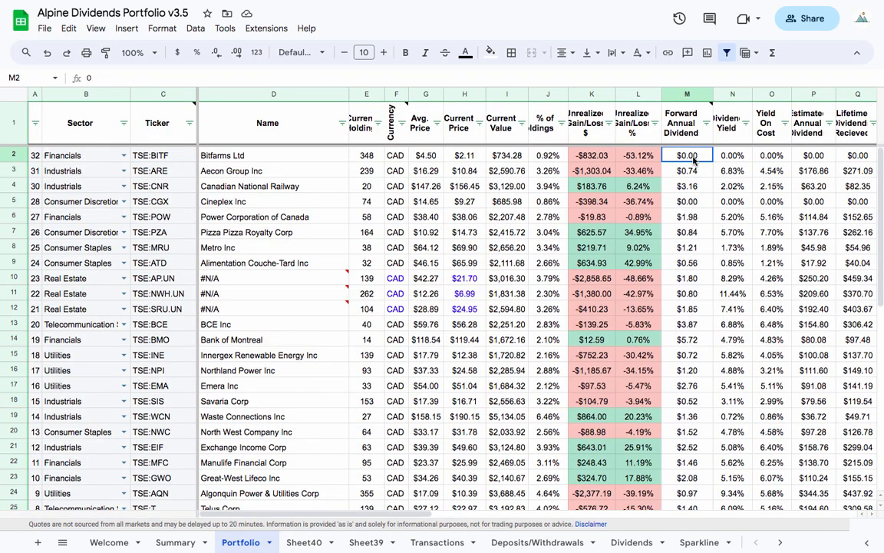
pyautogui.rightClick(694, 159)
pyautogui.moveTo(722, 201)
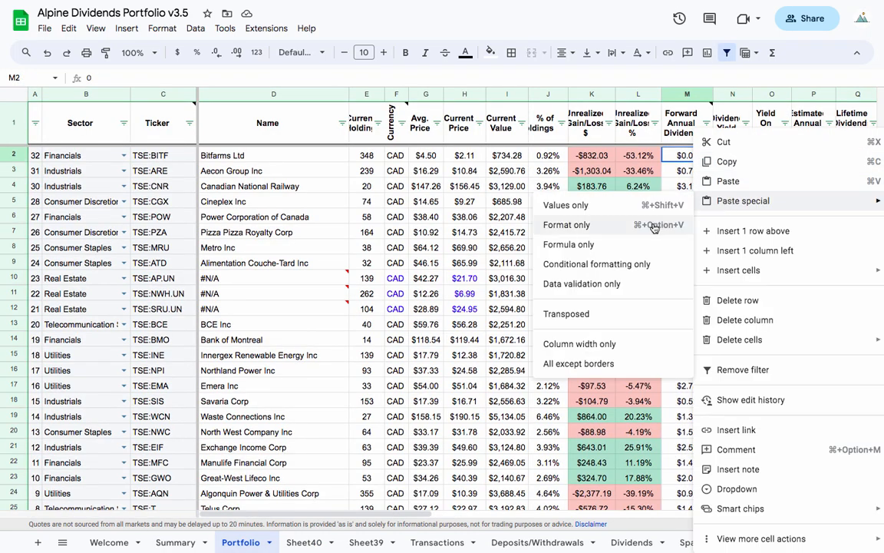
pyautogui.click(462, 219)
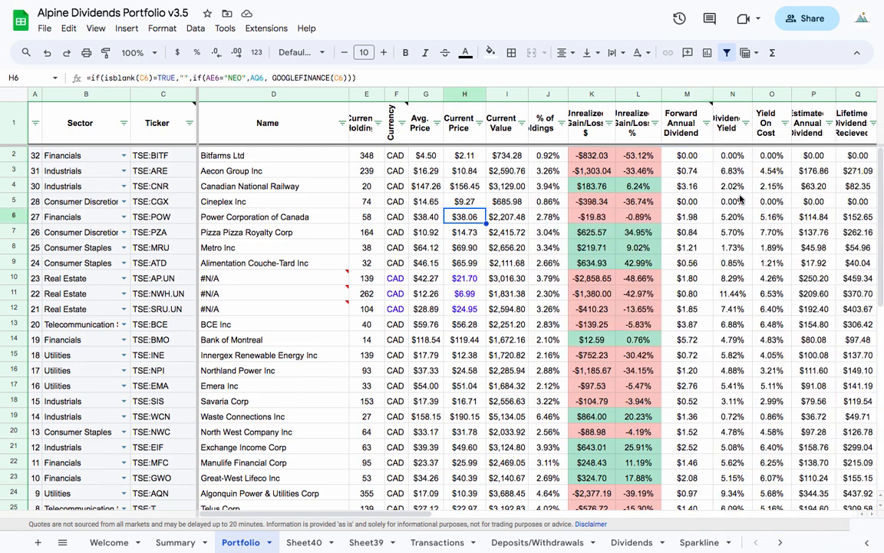
pyautogui.click(304, 542)
pyautogui.scroll(5, 399, 292)
pyautogui.scroll(1, 383, 238)
pyautogui.click(384, 237)
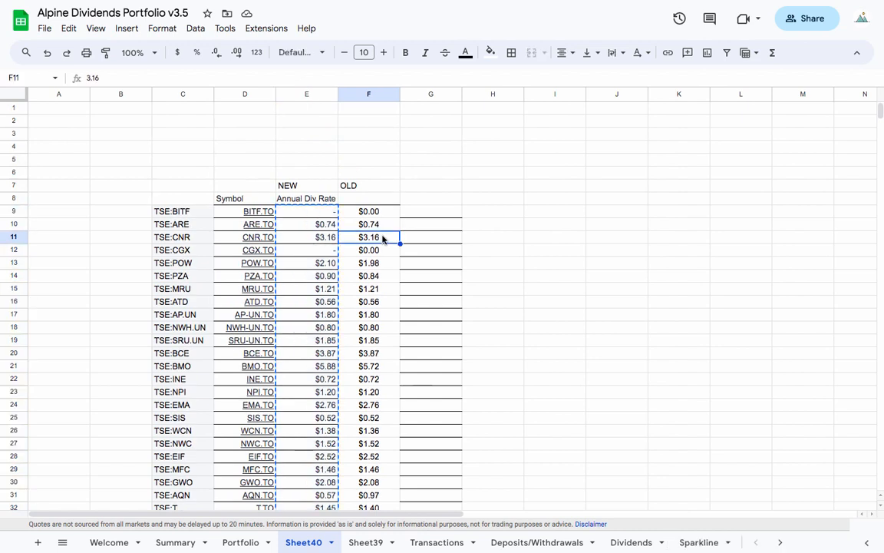
# Step: Calculate the difference between the NEW and OLD dividends with =E9-F9 in G9 and fill the formula down the list
pyautogui.click(421, 215)
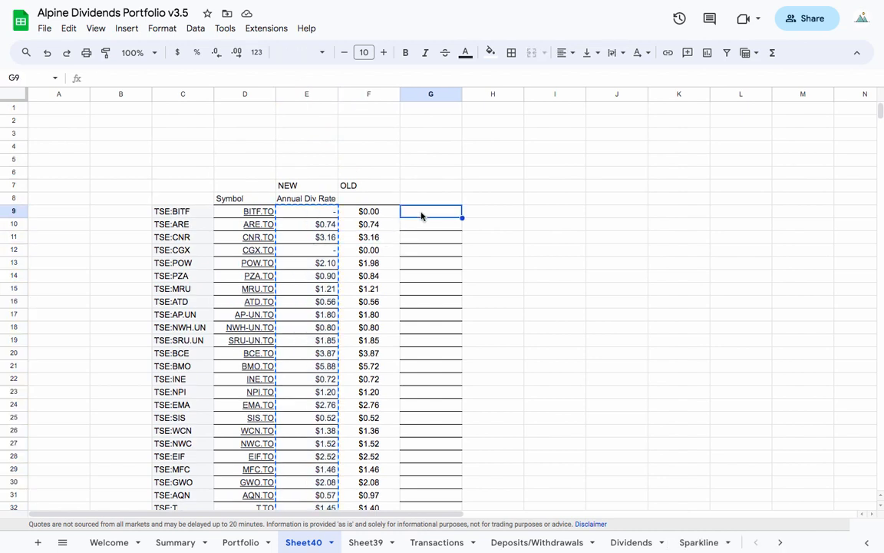
pyautogui.write('=')
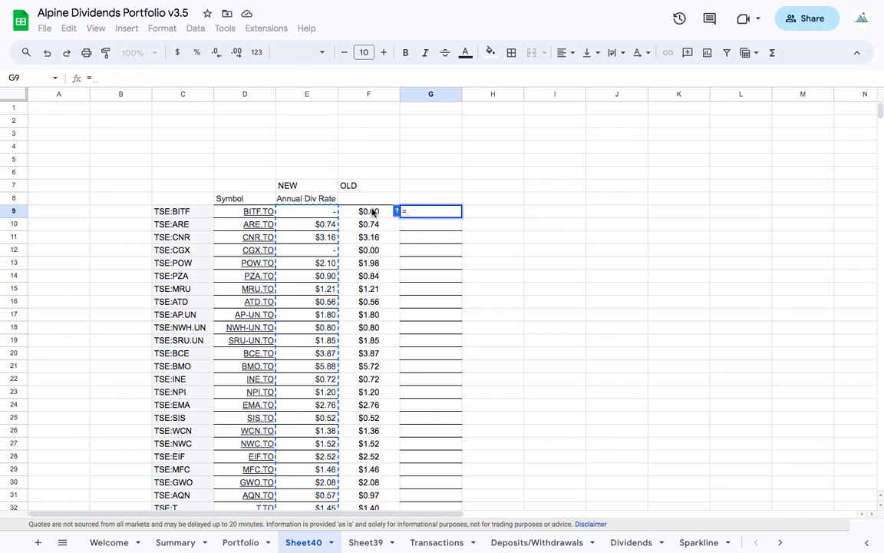
pyautogui.click(322, 217)
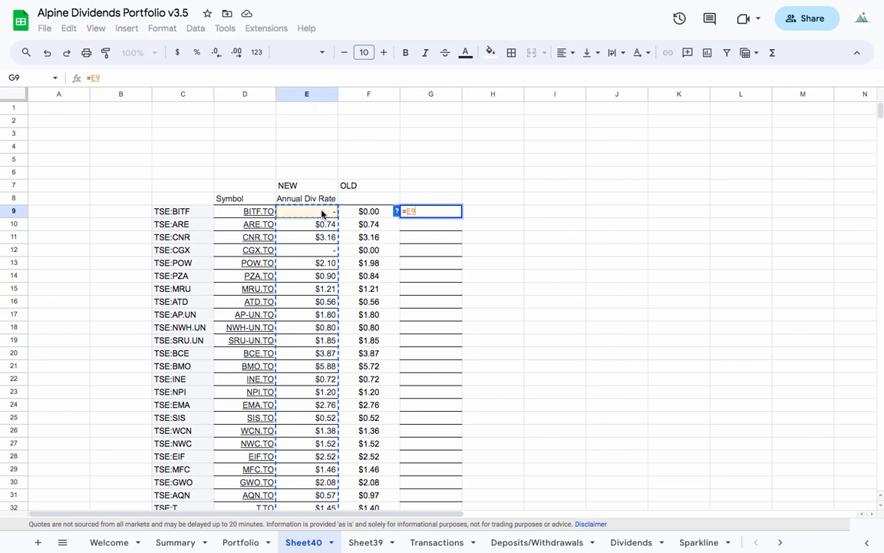
pyautogui.write('-')
pyautogui.click(361, 215)
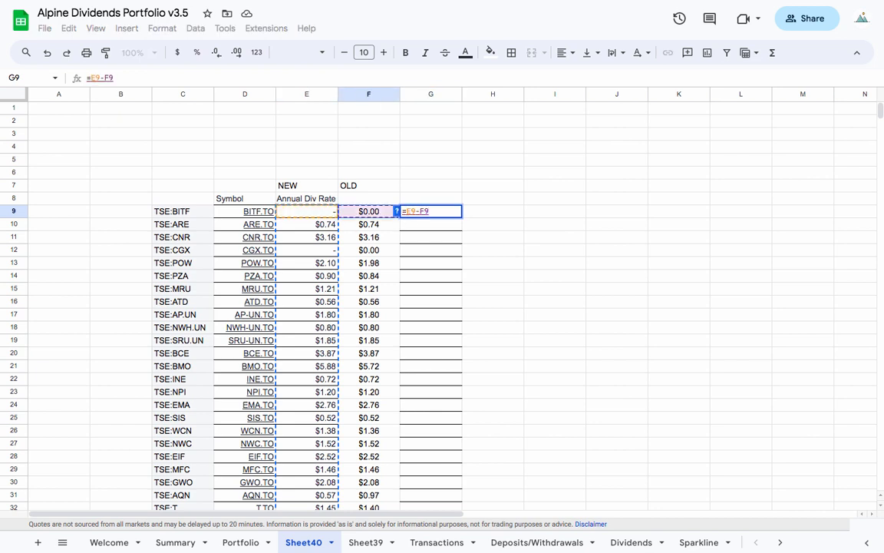
pyautogui.press('Return')
pyautogui.click(476, 302)
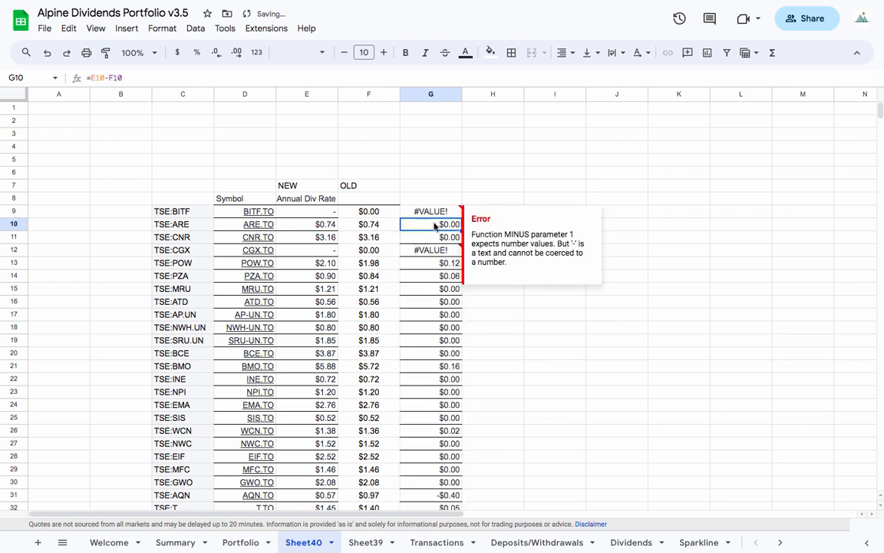
# Step: Replace the dashes in the NEW dividend cells E9 and E12 with 0
pyautogui.click(324, 212)
pyautogui.write('0')
pyautogui.press('Return')
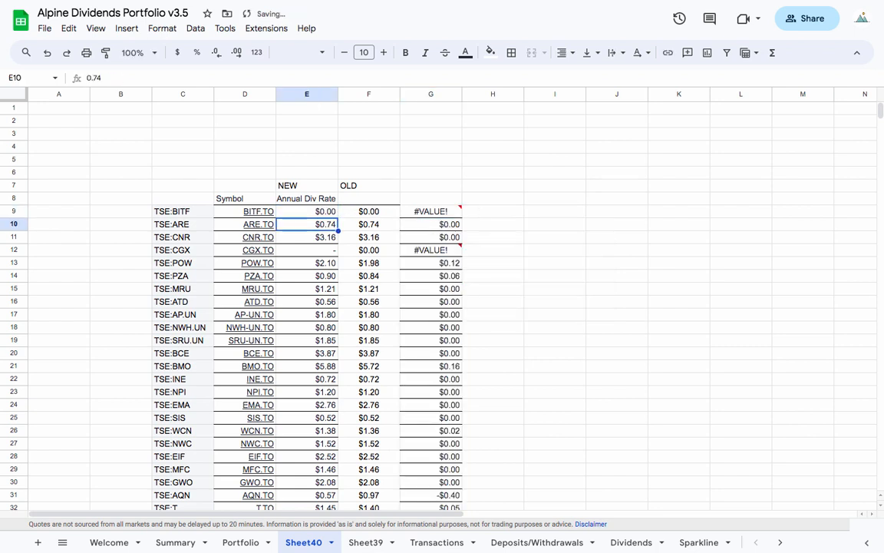
pyautogui.click(326, 255)
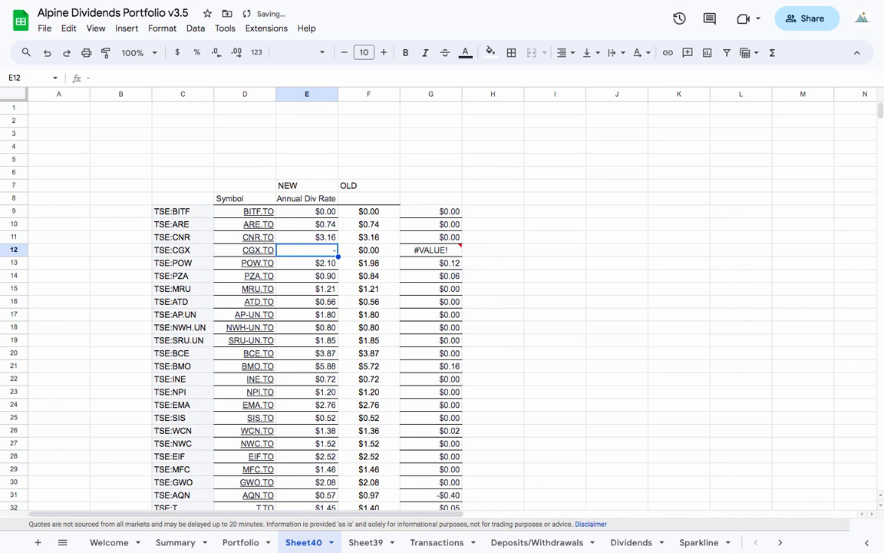
pyautogui.write('0')
pyautogui.press('Return')
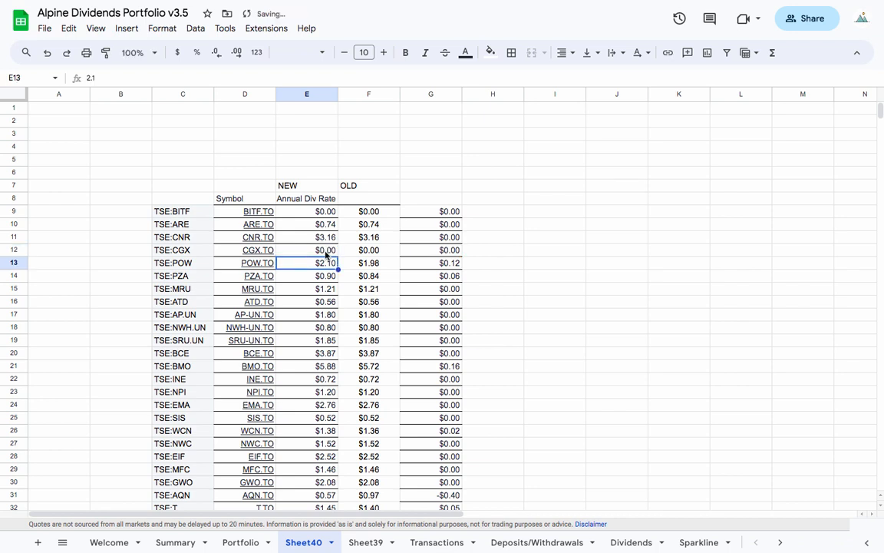
# Step: Examine the differences in column G to find the holdings whose annual dividend has changed
pyautogui.click(409, 224)
pyautogui.click(453, 263)
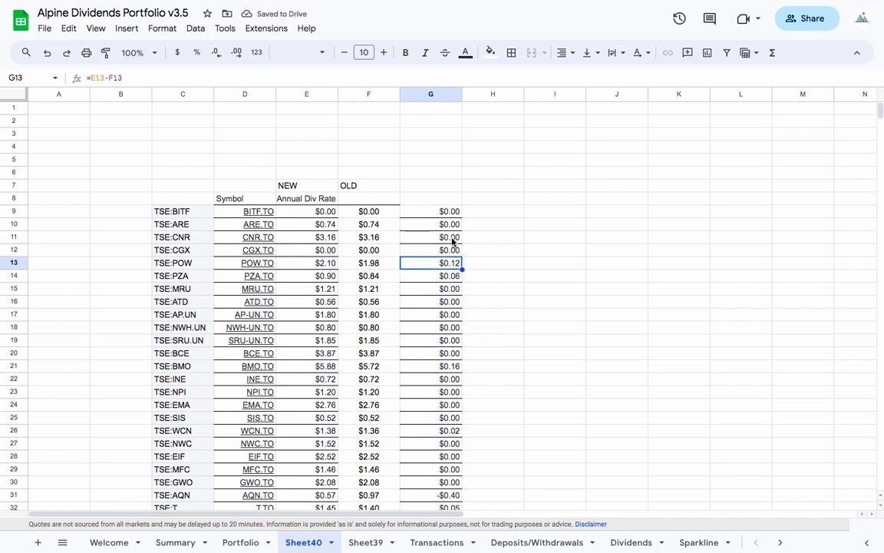
pyautogui.scroll(-1, 447, 367)
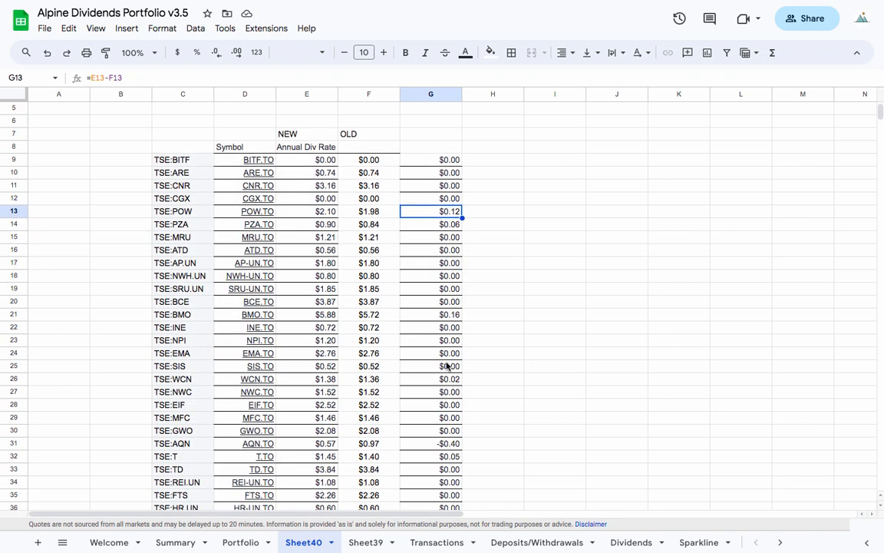
pyautogui.click(452, 278)
pyautogui.scroll(-1, 456, 347)
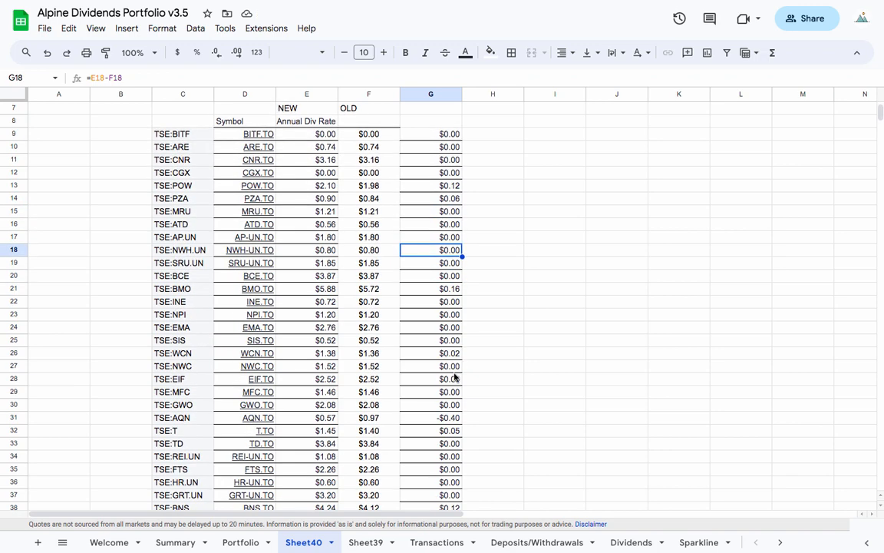
pyautogui.click(451, 418)
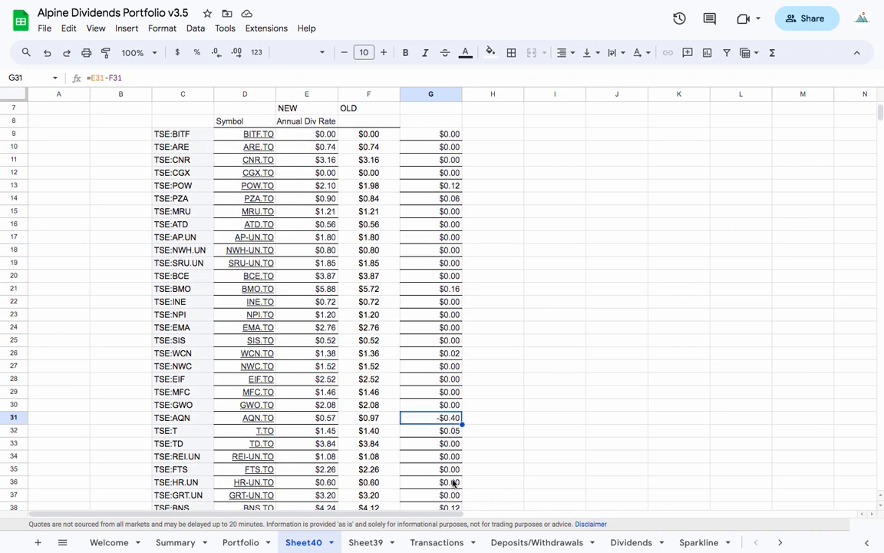
pyautogui.scroll(1, 446, 244)
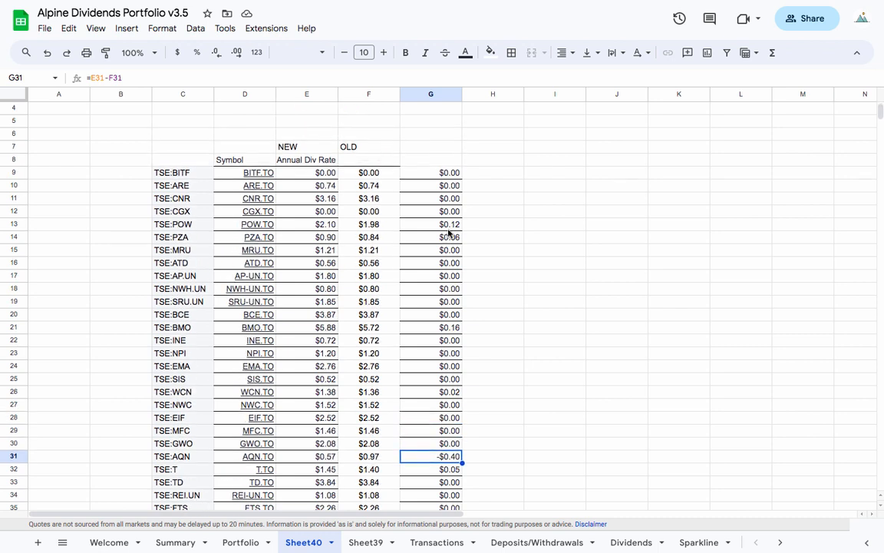
# Step: Add a conditional formatting rule to the differences in G9:G39 that fills values less than 0 with light red
pyautogui.click(444, 173)
pyautogui.click(499, 175)
pyautogui.click(438, 175)
pyautogui.moveTo(431, 195); pyautogui.dragTo(444, 375)
pyautogui.scroll(6, 425, 302)
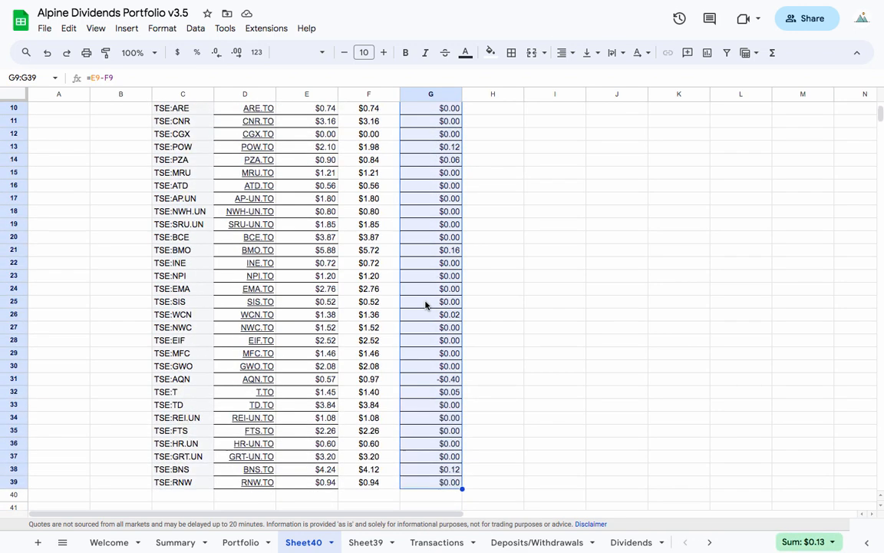
pyautogui.click(163, 30)
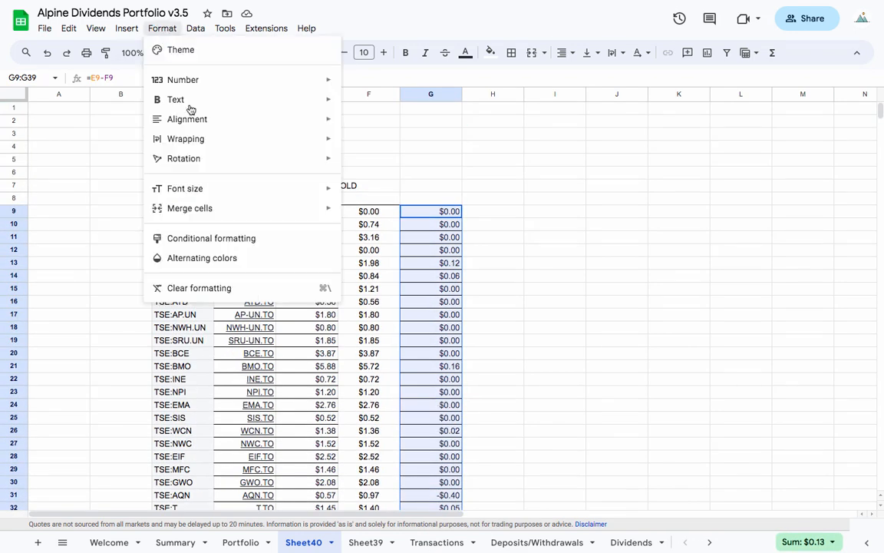
pyautogui.click(302, 243)
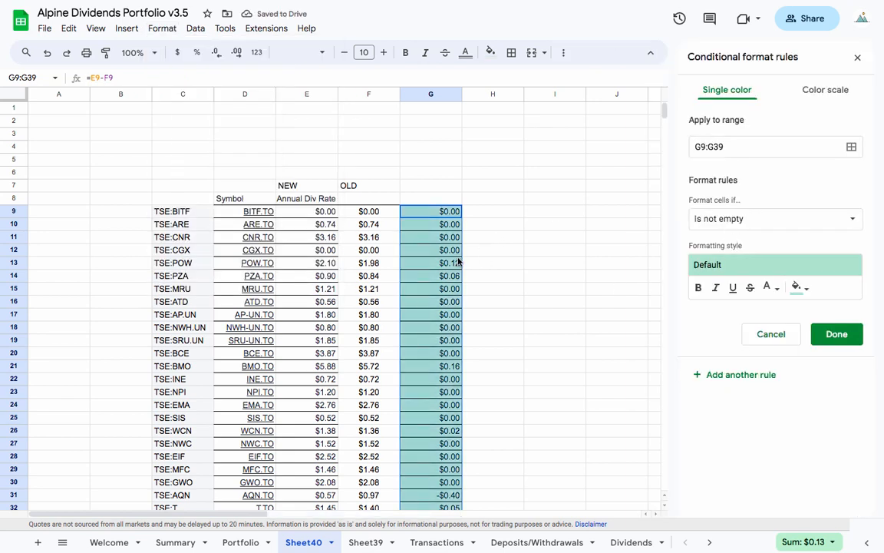
pyautogui.click(735, 222)
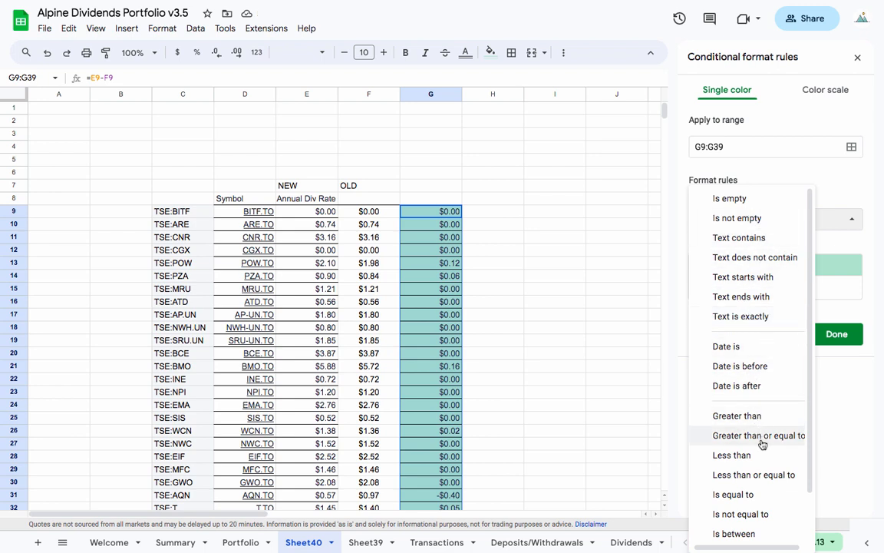
pyautogui.click(745, 454)
pyautogui.click(735, 246)
pyautogui.write('0')
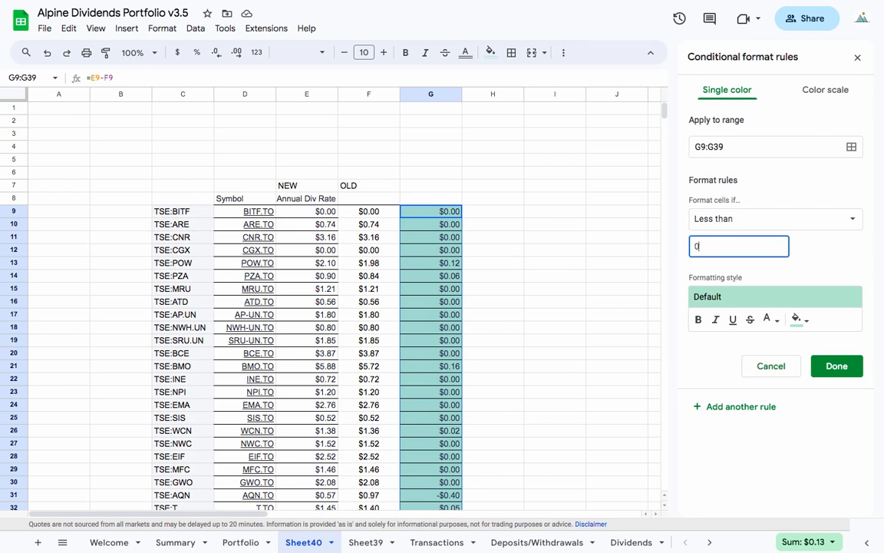
pyautogui.click(798, 319)
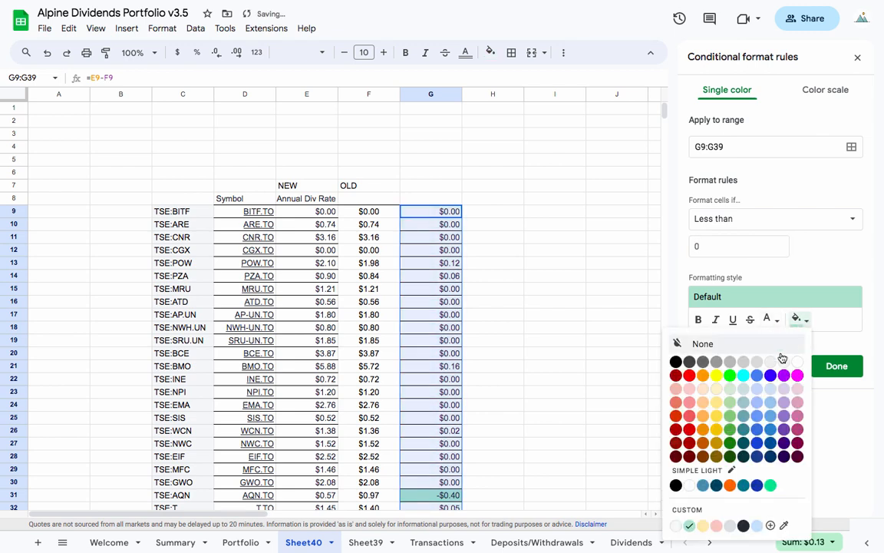
pyautogui.click(716, 525)
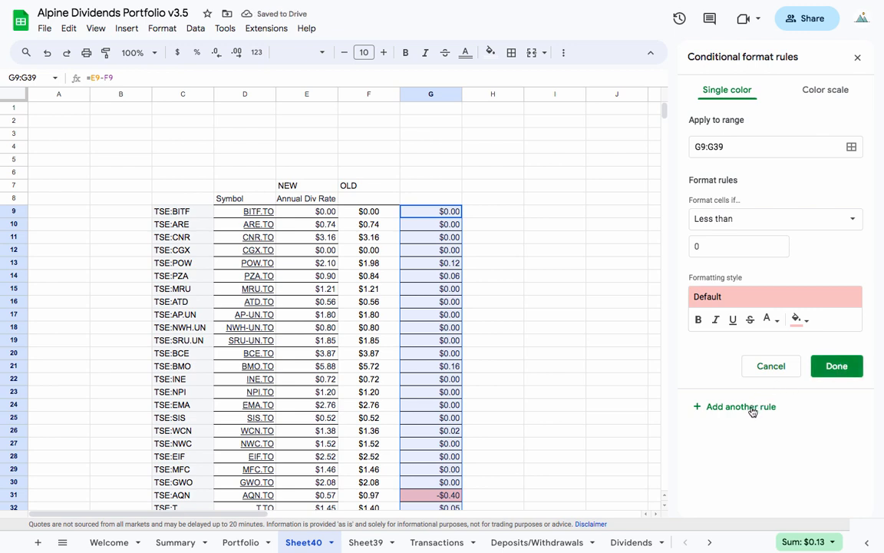
pyautogui.click(839, 366)
# Step: Add a second conditional formatting rule to G9:G39 that fills values greater than 0 with the default green
pyautogui.click(741, 141)
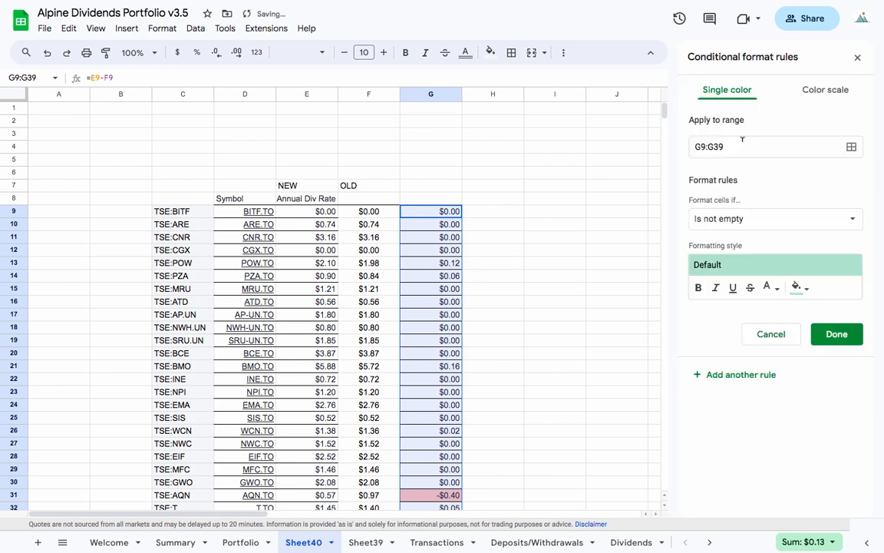
pyautogui.click(717, 221)
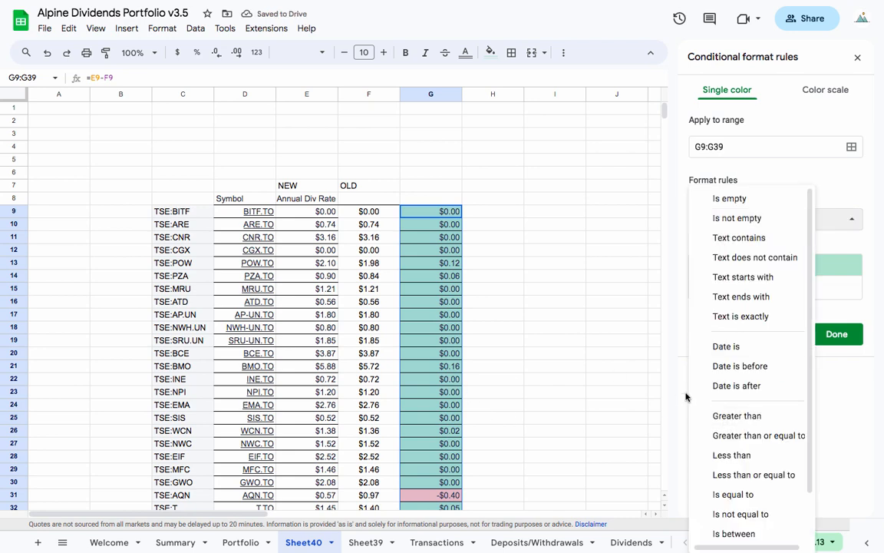
pyautogui.click(757, 419)
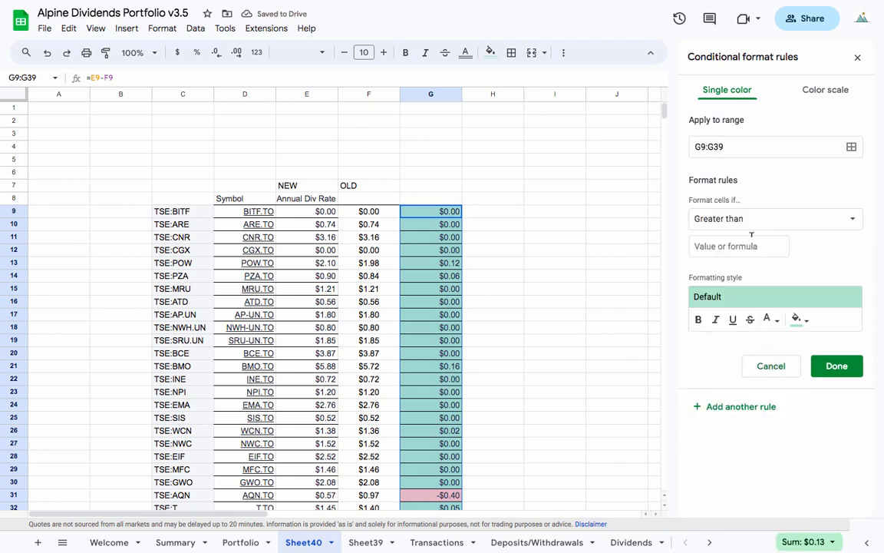
pyautogui.click(740, 244)
pyautogui.write('0')
pyautogui.click(793, 272)
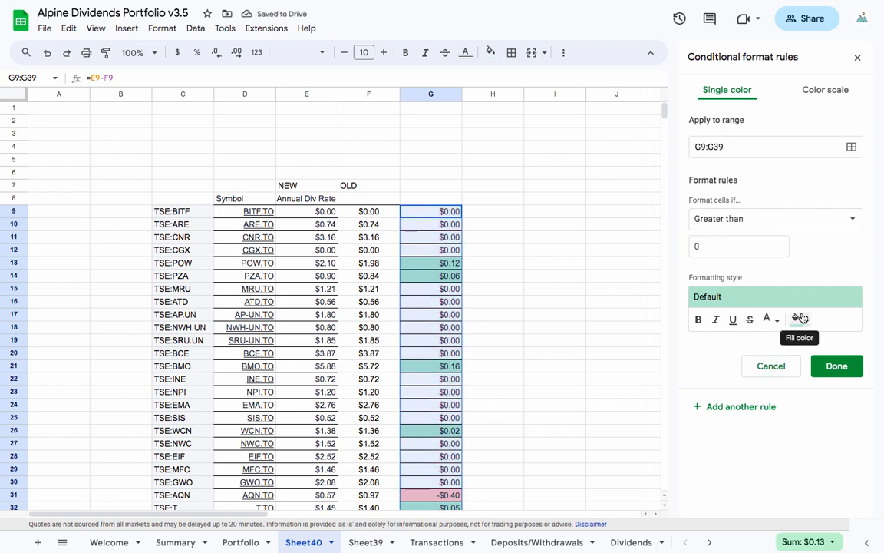
pyautogui.click(835, 365)
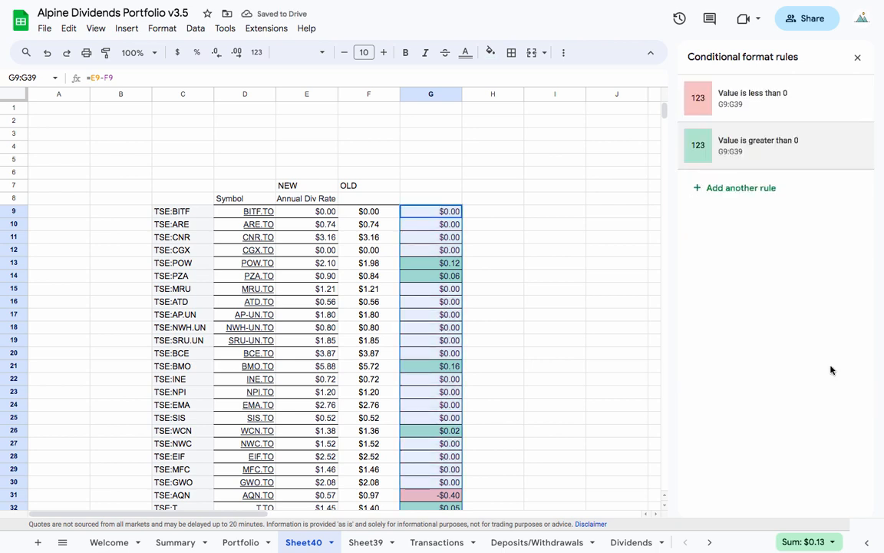
# Step: Compare the new and old annual dividend rates row by row for the highlighted holdings POW, PZA, BMO and WCN
pyautogui.click(543, 317)
pyautogui.scroll(-1, 537, 230)
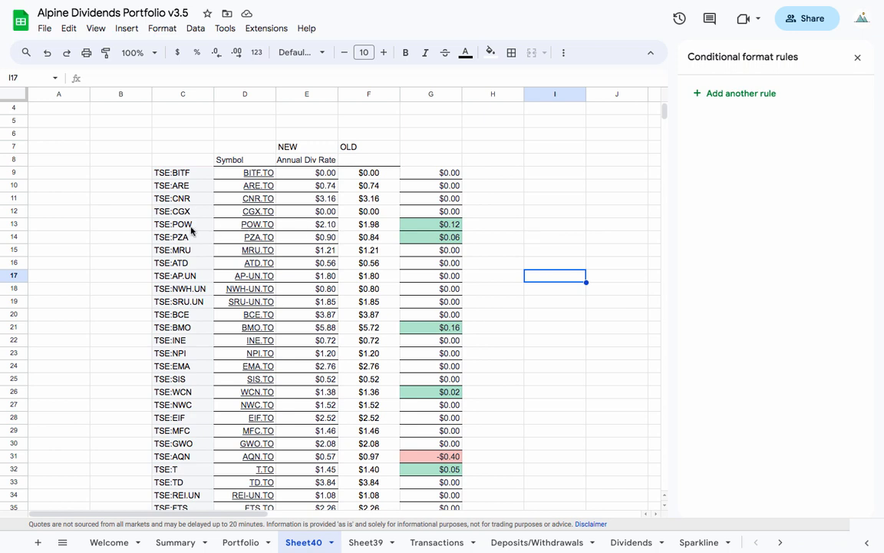
pyautogui.click(187, 225)
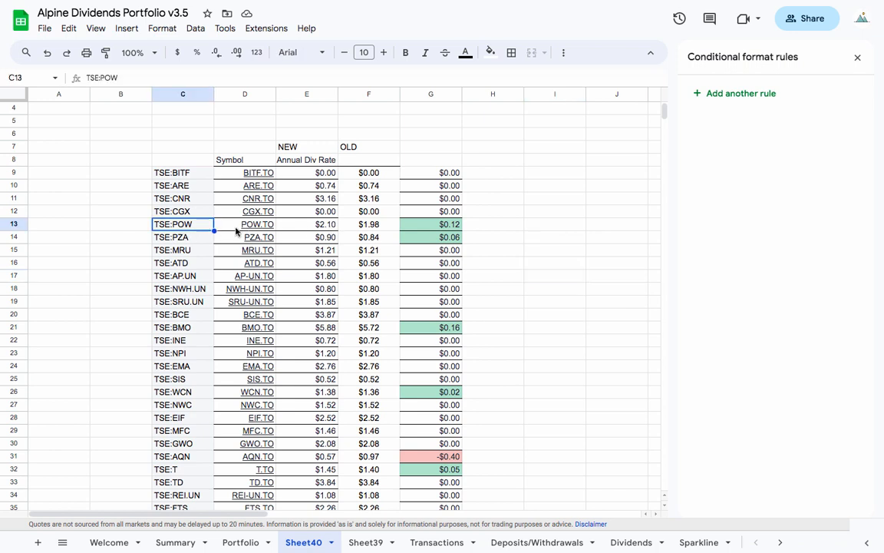
pyautogui.click(10, 223)
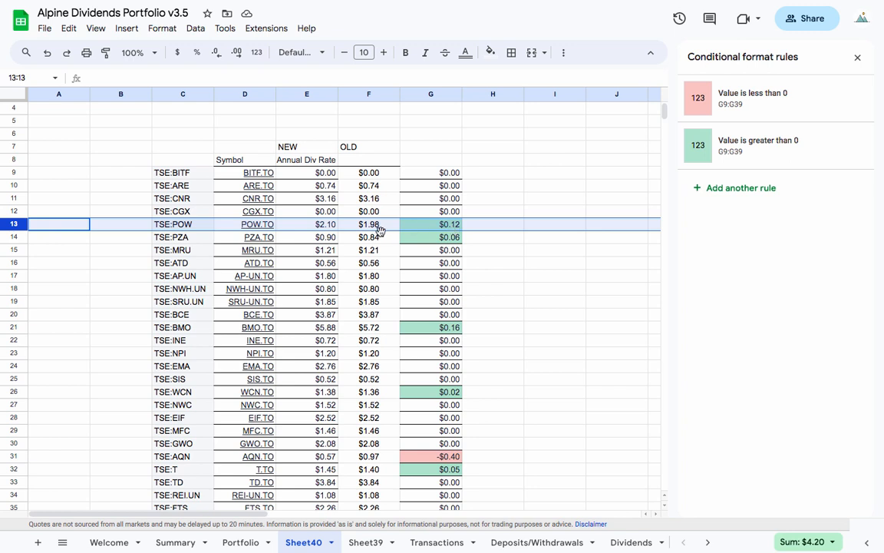
pyautogui.click(44, 240)
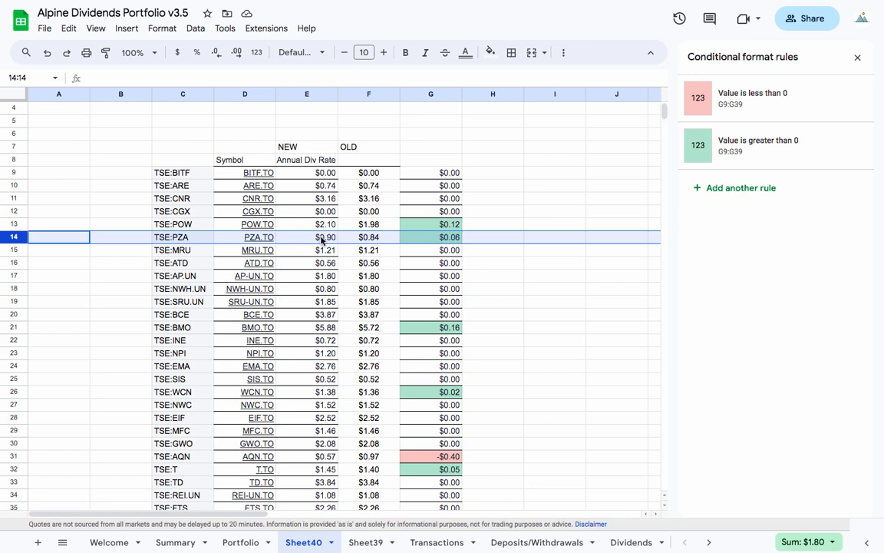
pyautogui.click(15, 328)
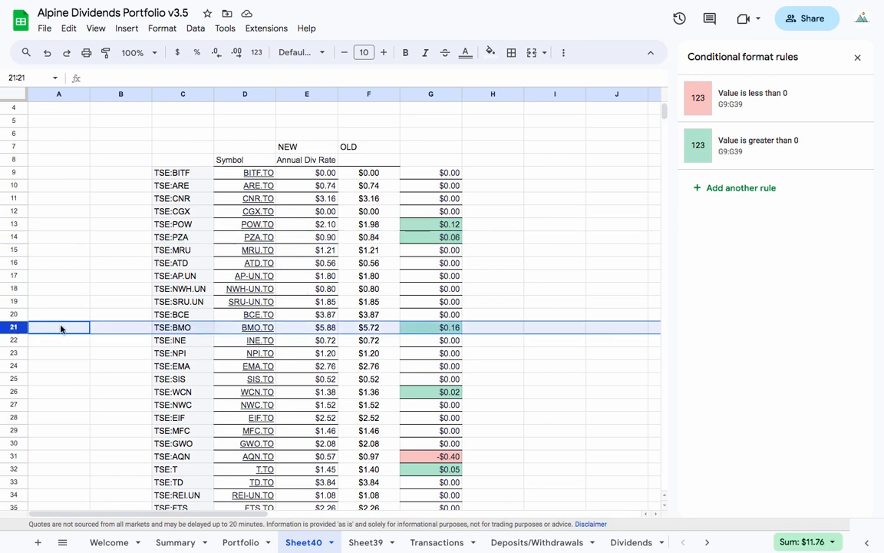
pyautogui.scroll(-1, 148, 332)
pyautogui.scroll(-1, 147, 332)
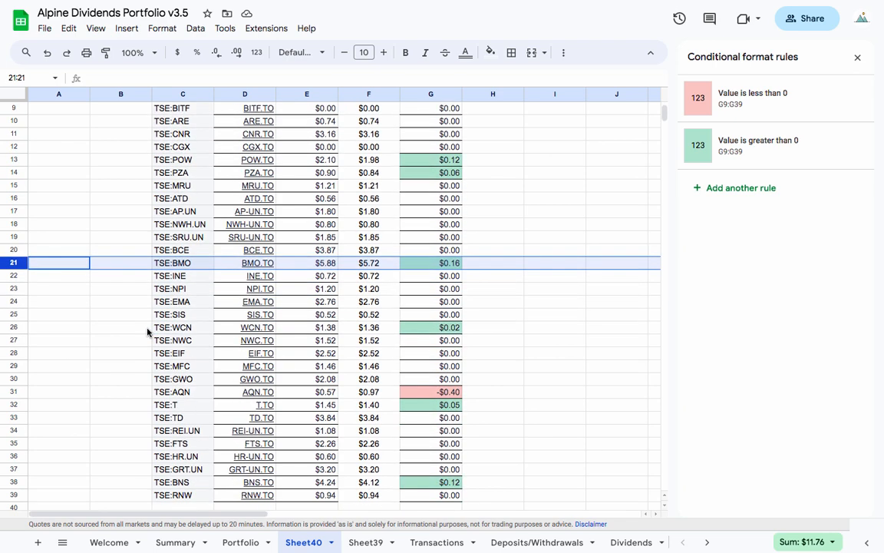
pyautogui.scroll(-1, 148, 331)
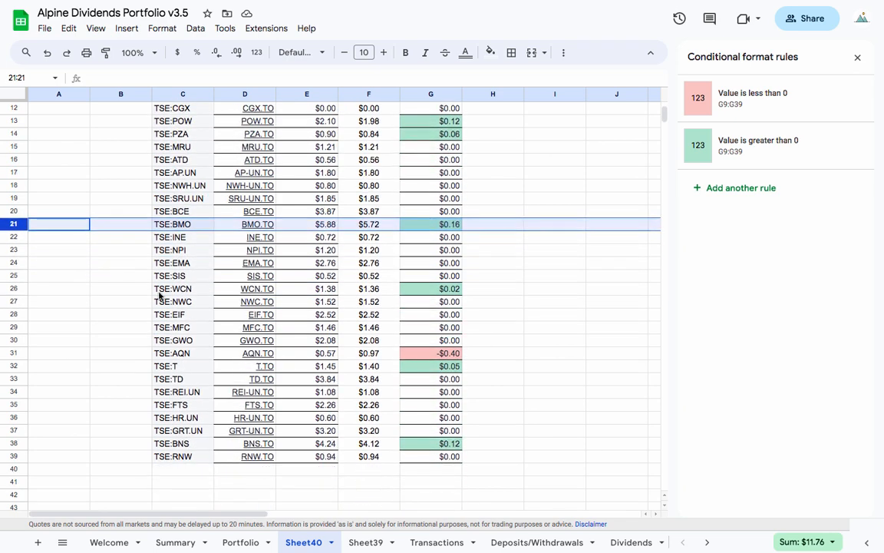
pyautogui.click(14, 290)
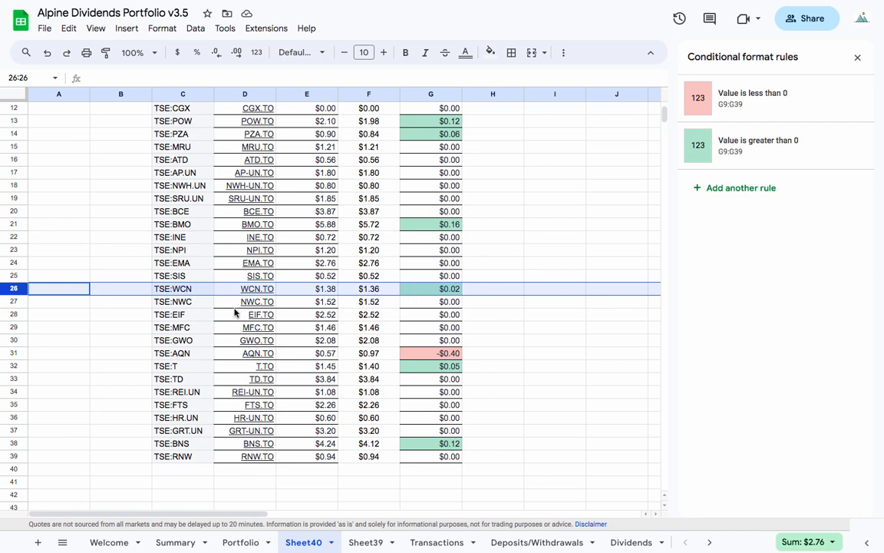
# Step: Select the AQN row, then switch to AQN.TO's Yahoo Finance summary page and check its forward dividend and yield
pyautogui.click(15, 353)
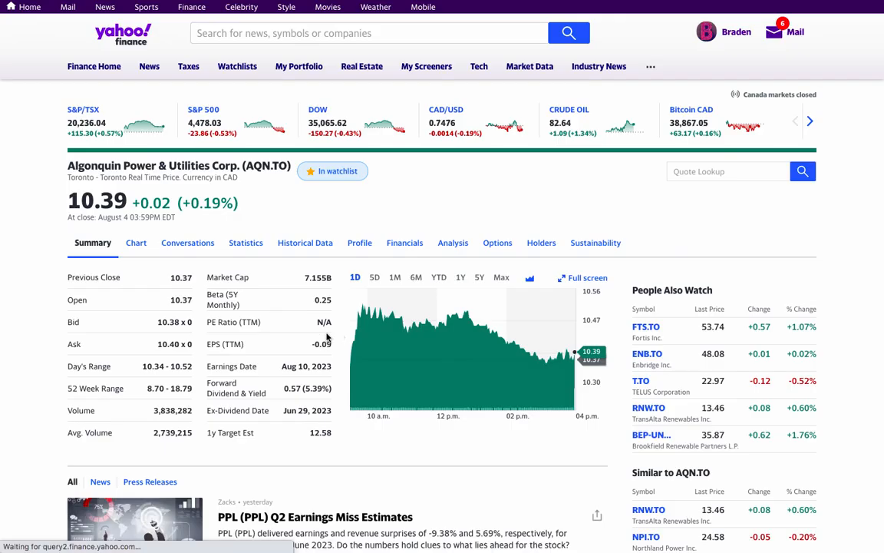
pyautogui.moveTo(278, 383); pyautogui.dragTo(314, 385)
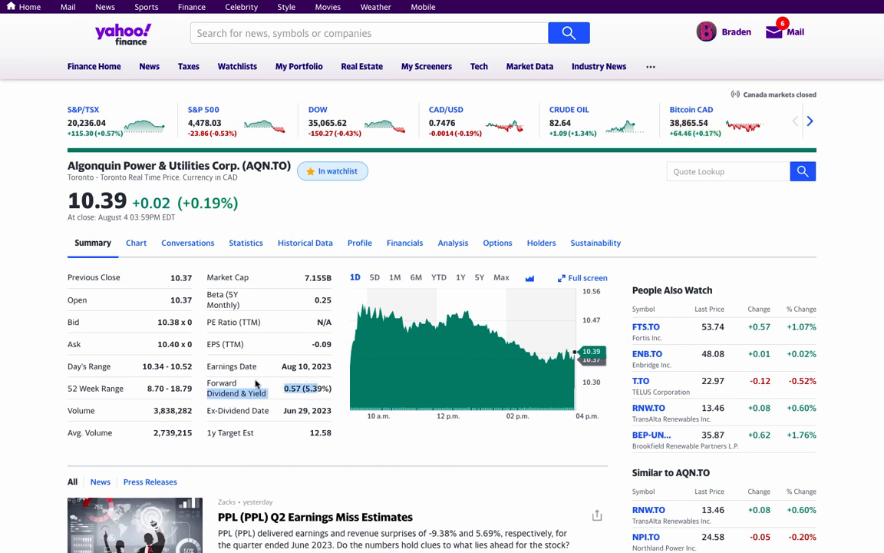
pyautogui.click(243, 349)
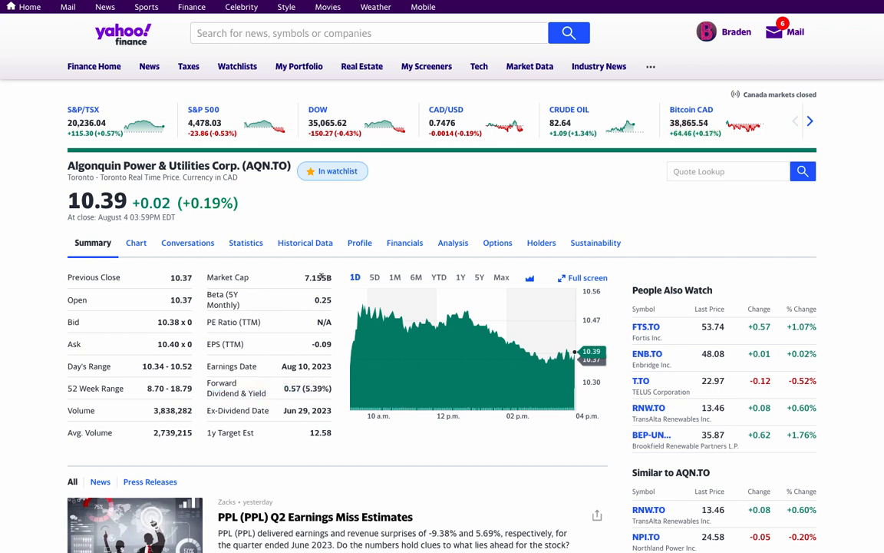
# Step: Inspect AQN.TO's 2022 and 2023 dividend payments on its price chart, then return to the stock's summary
pyautogui.click(138, 244)
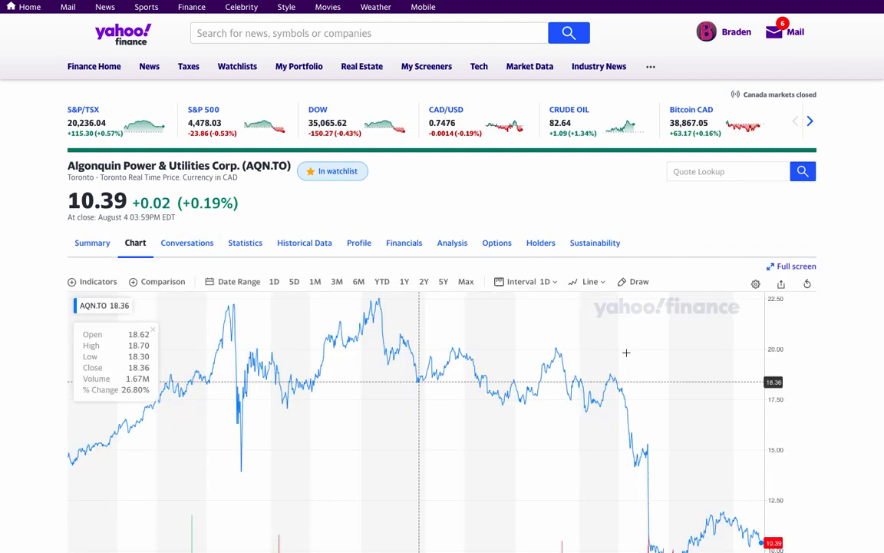
pyautogui.scroll(-1, 813, 361)
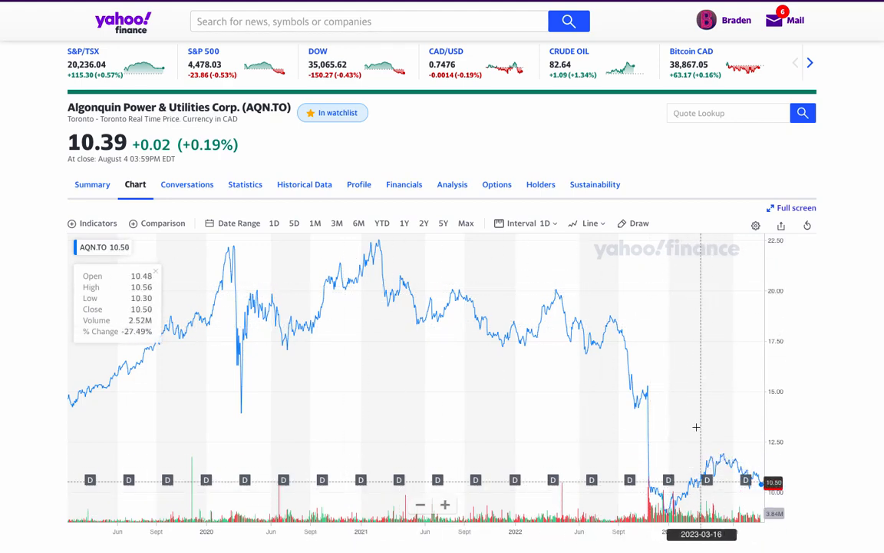
pyautogui.hscroll(1, 692, 429)
pyautogui.hscroll(1, 693, 429)
pyautogui.moveTo(671, 484)
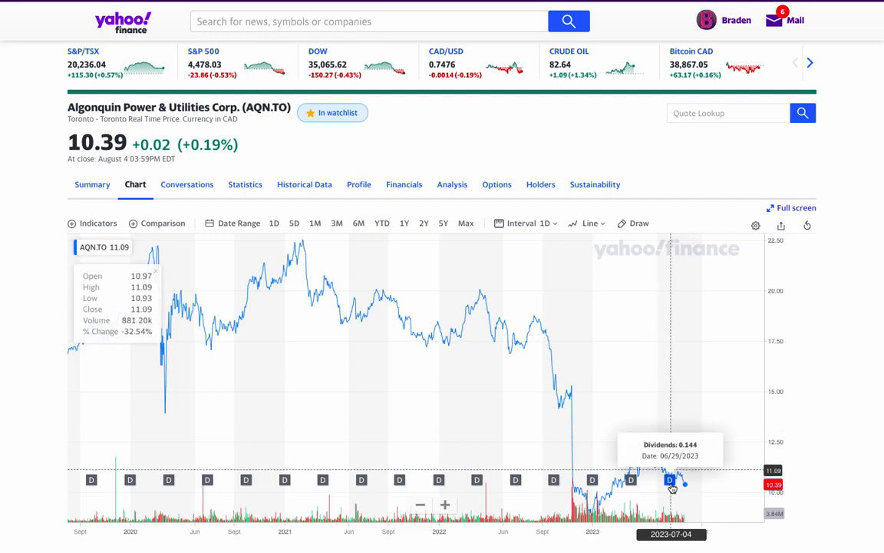
pyautogui.moveTo(632, 482)
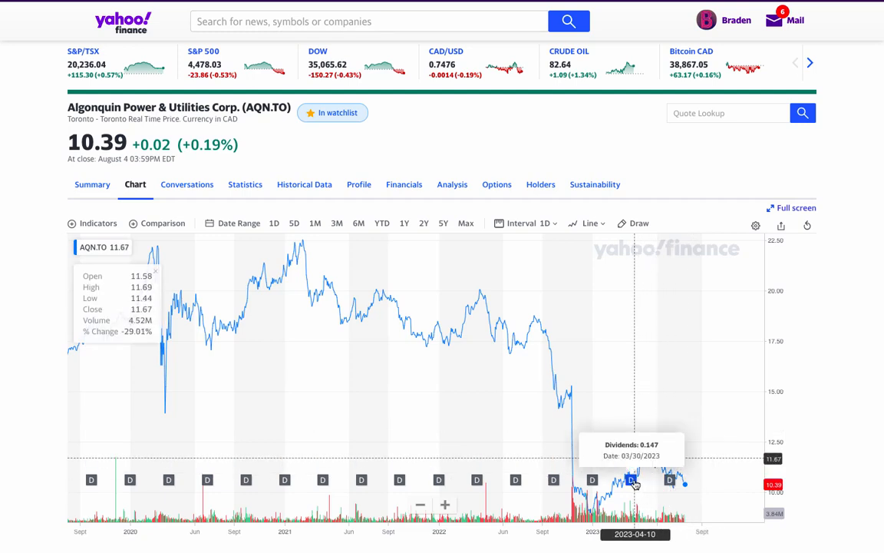
pyautogui.moveTo(554, 481)
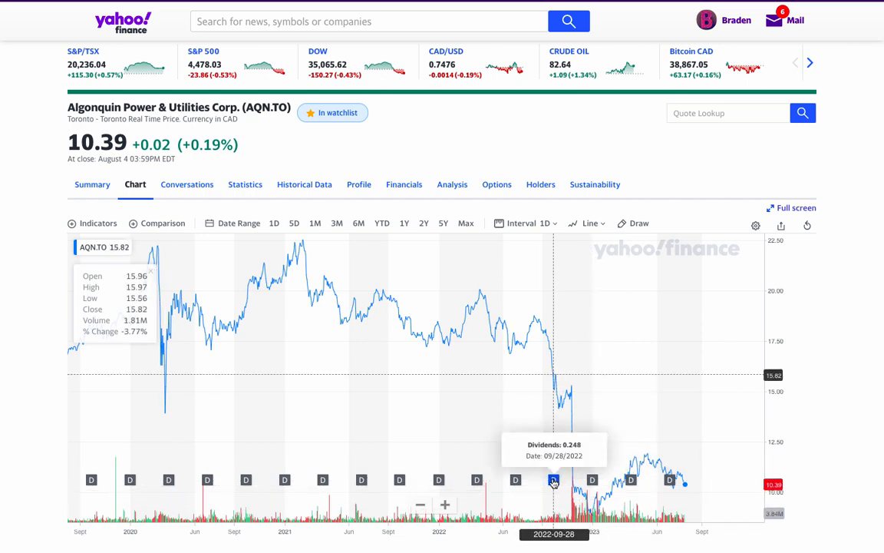
pyautogui.moveTo(478, 481)
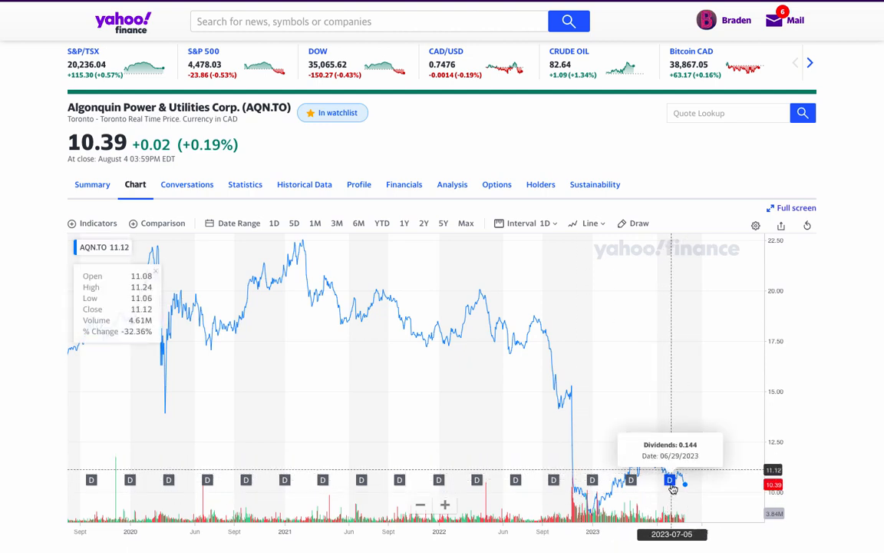
pyautogui.click(90, 189)
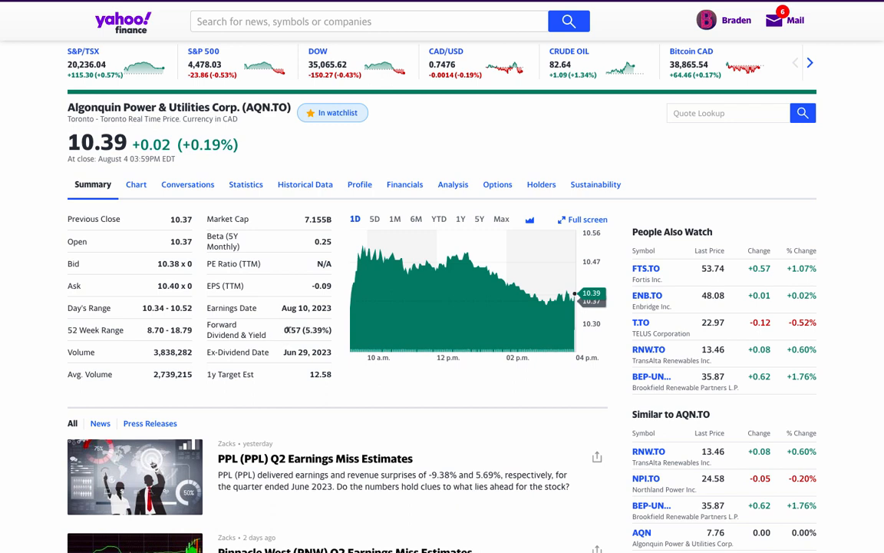
# Step: Switch back to the Google Sheets comparison and compare the new and old dividend rates for T and BNS
pyautogui.hotkey('ctrl', 'shift', 'Tab')
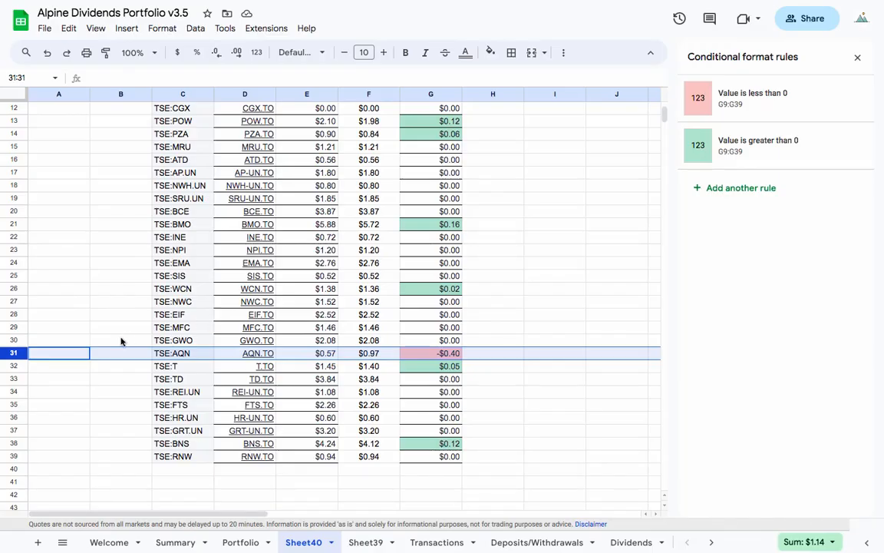
pyautogui.click(15, 365)
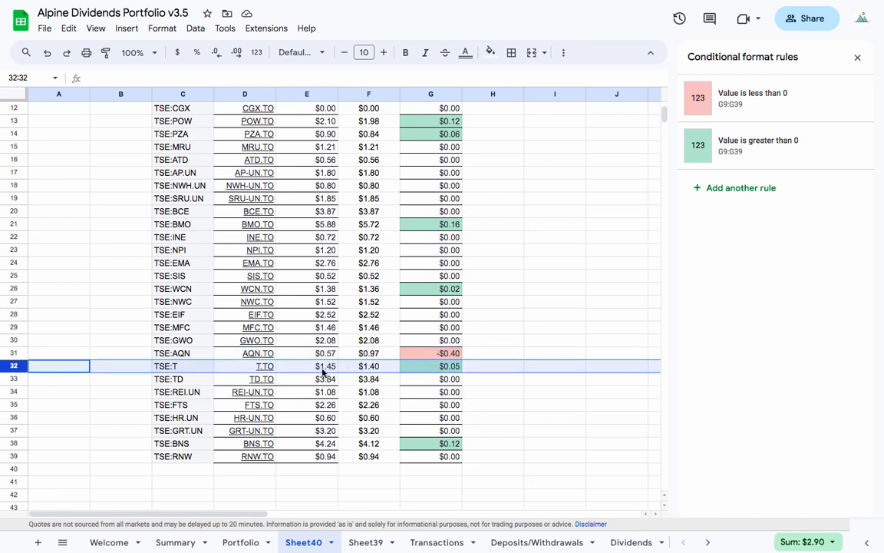
pyautogui.click(14, 444)
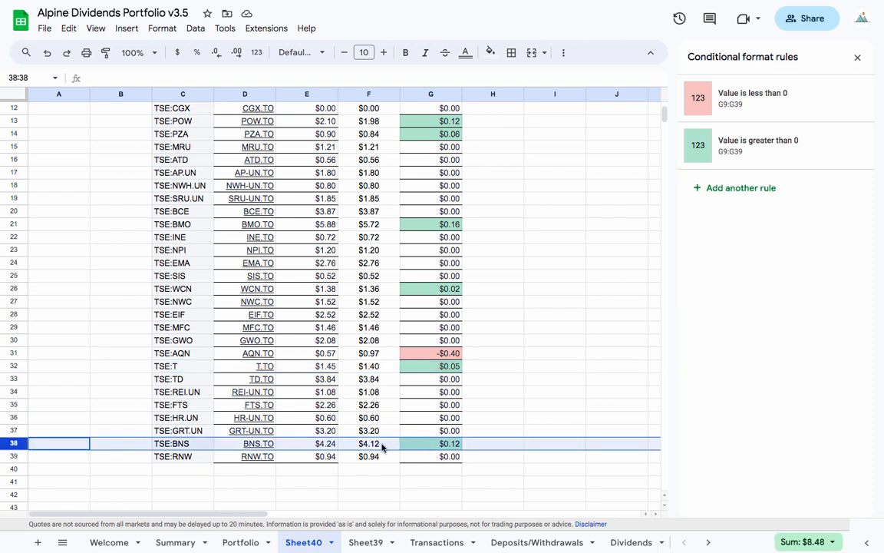
# Step: Copy the NEW annual dividend rates in E9:E39
pyautogui.click(441, 405)
pyautogui.scroll(2, 447, 338)
pyautogui.scroll(1, 448, 337)
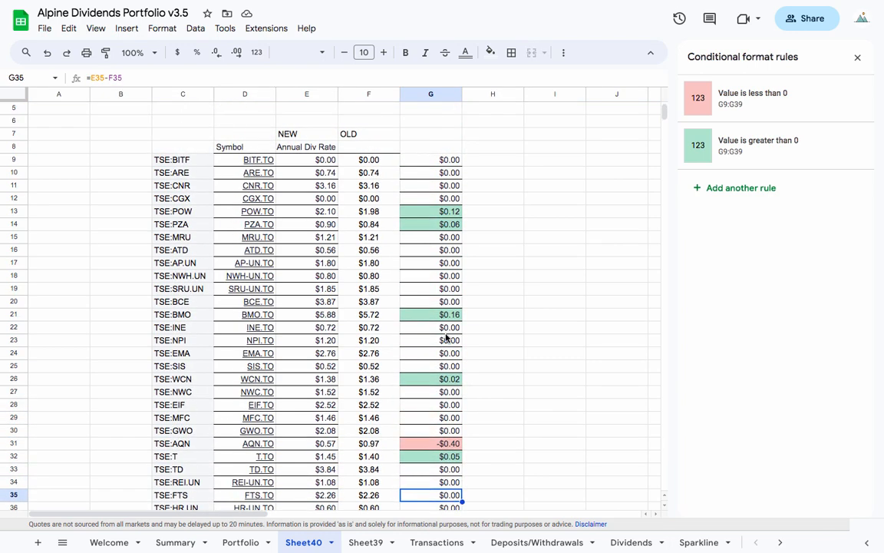
pyautogui.moveTo(322, 139); pyautogui.dragTo(325, 377)
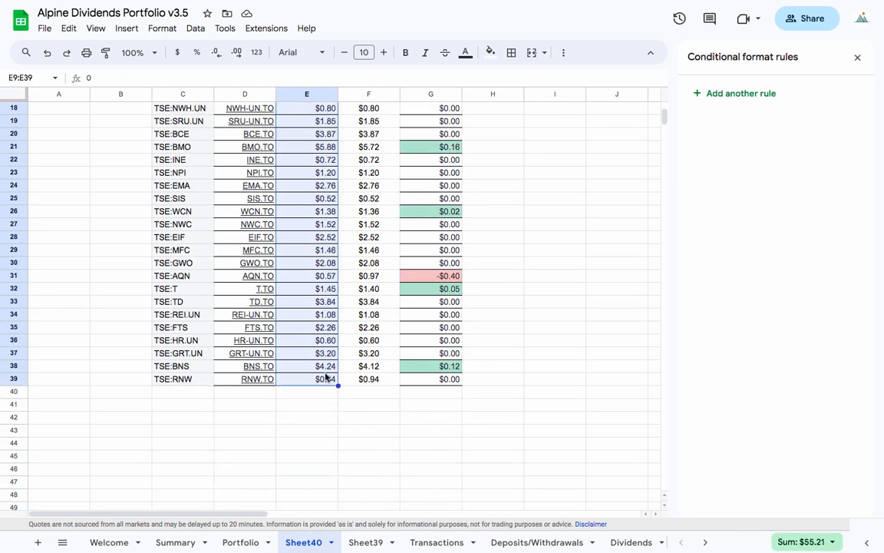
pyautogui.scroll(4, 325, 377)
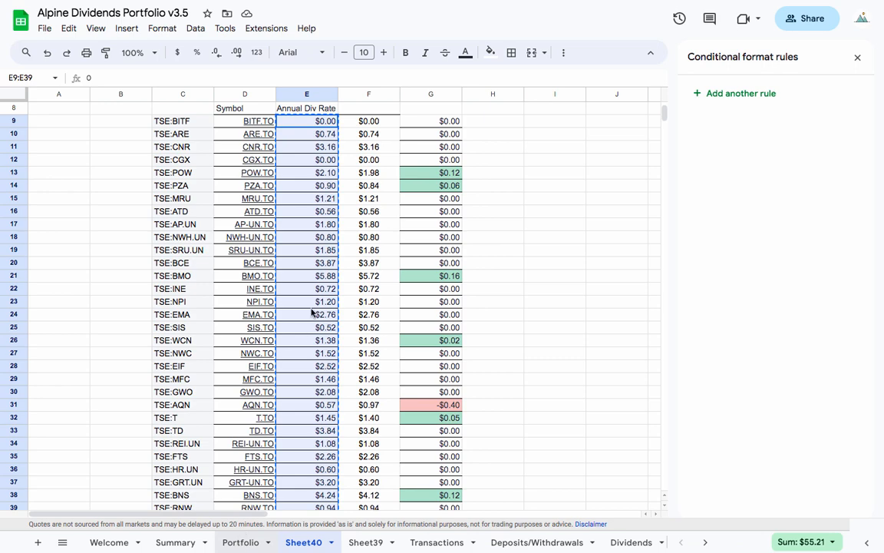
# Step: Open the Portfolio sheet, close the conditional format rules, and check the ticker order starting at C2 against the copied list
pyautogui.hotkey('ctrl', 'pageup')
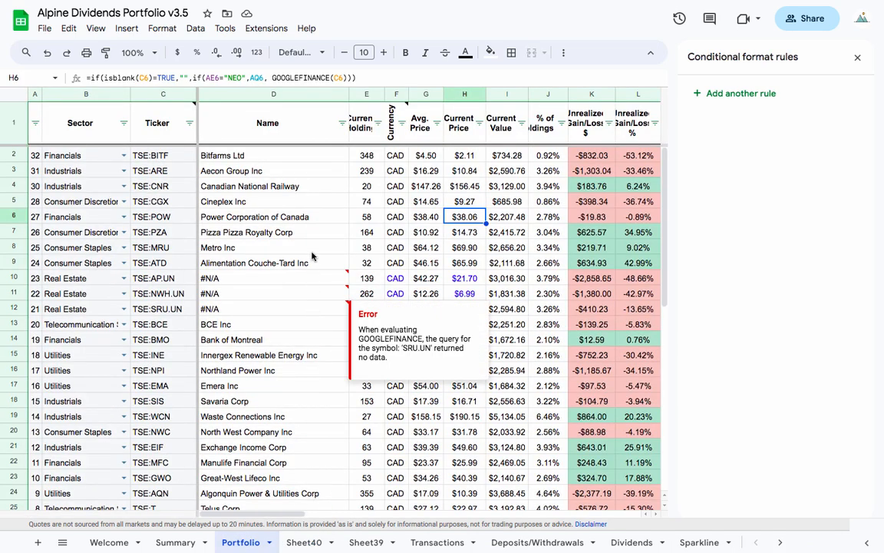
pyautogui.click(857, 56)
pyautogui.click(157, 157)
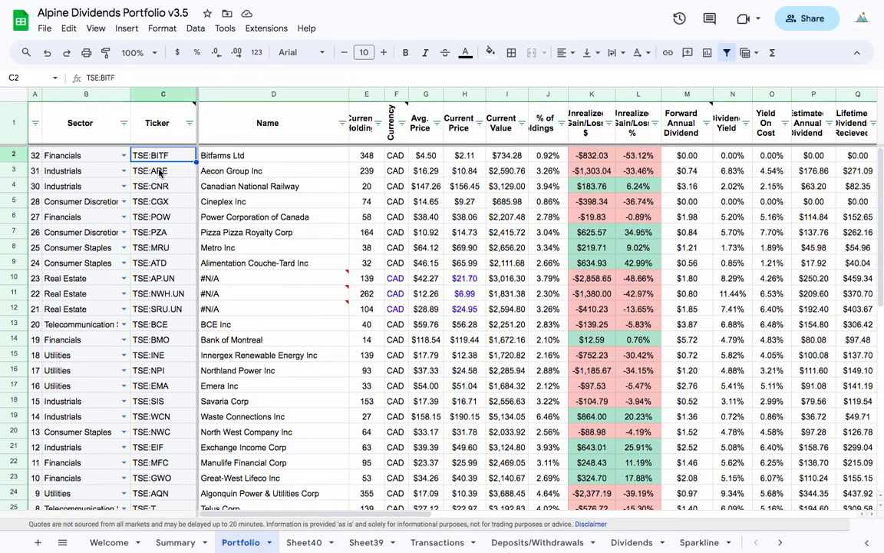
pyautogui.press('Down')
pyautogui.press('Down')
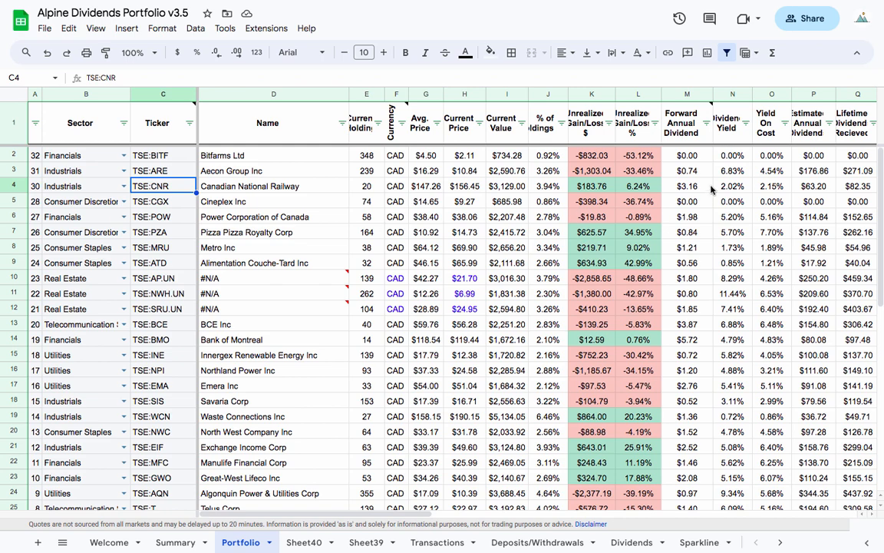
# Step: Paste the copied rates as values only into the Forward Annual Dividend column, starting at M2
pyautogui.click(687, 156)
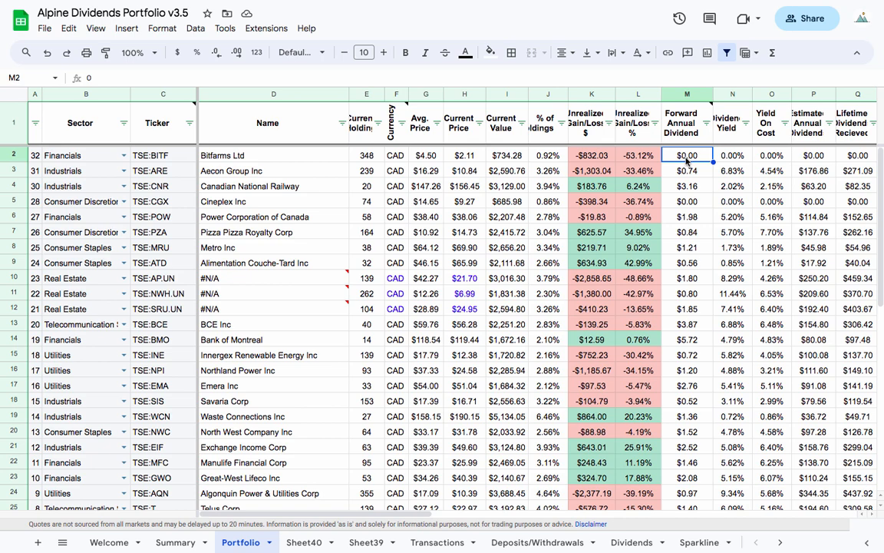
pyautogui.rightClick(687, 159)
pyautogui.moveTo(702, 200)
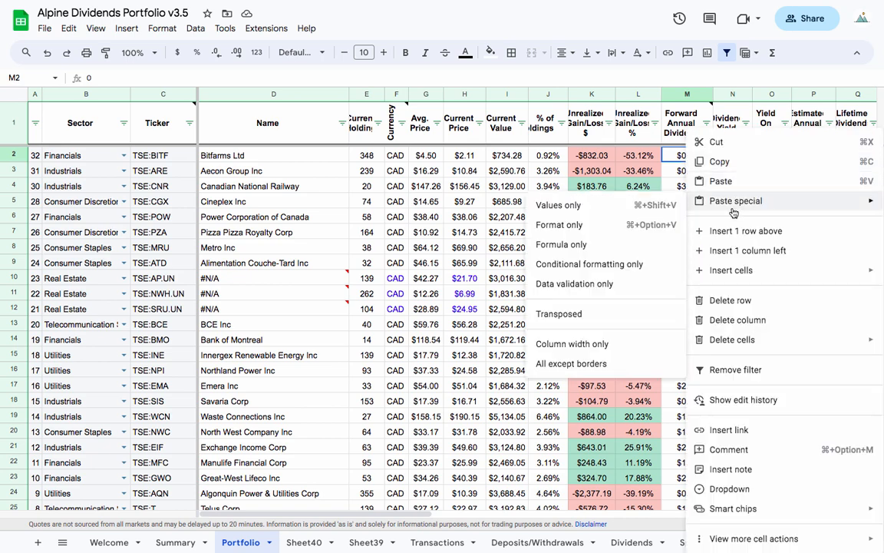
pyautogui.click(644, 204)
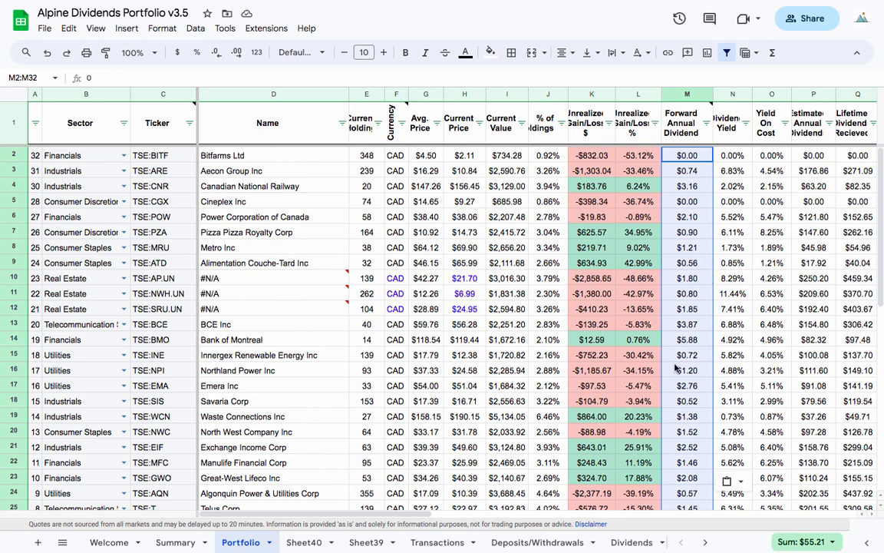
# Step: Review the pasted forward annual dividends down to row 32 and the related yield and performance columns
pyautogui.scroll(-2, 677, 367)
pyautogui.scroll(-3, 677, 366)
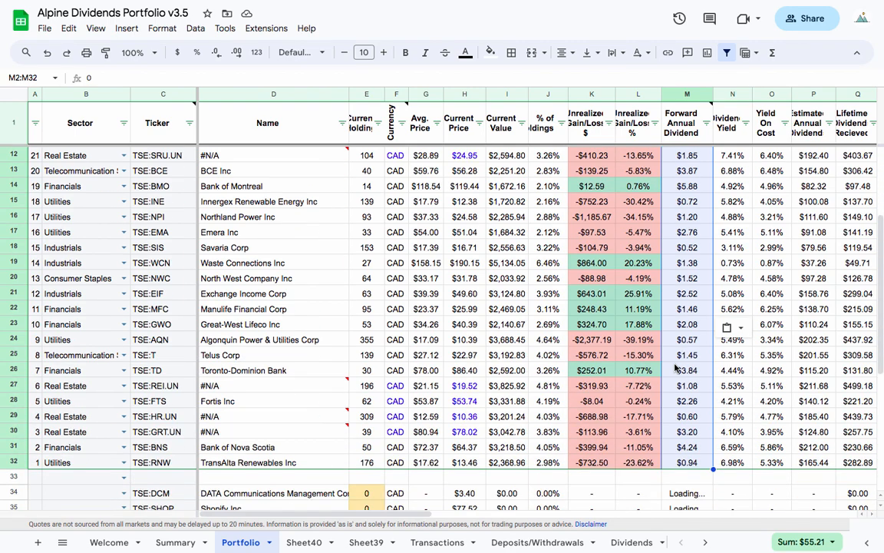
pyautogui.scroll(5, 603, 274)
pyautogui.hscroll(3, 603, 274)
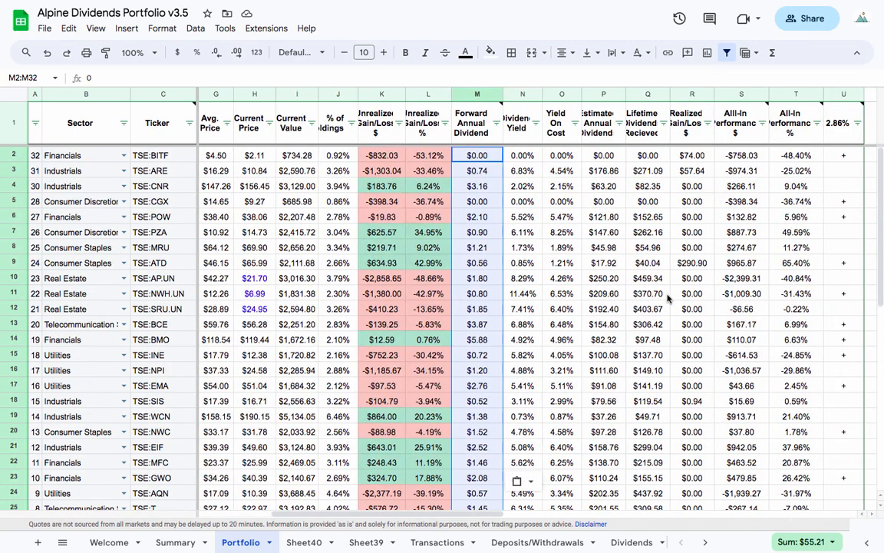
pyautogui.hscroll(-3, 547, 311)
pyautogui.click(687, 247)
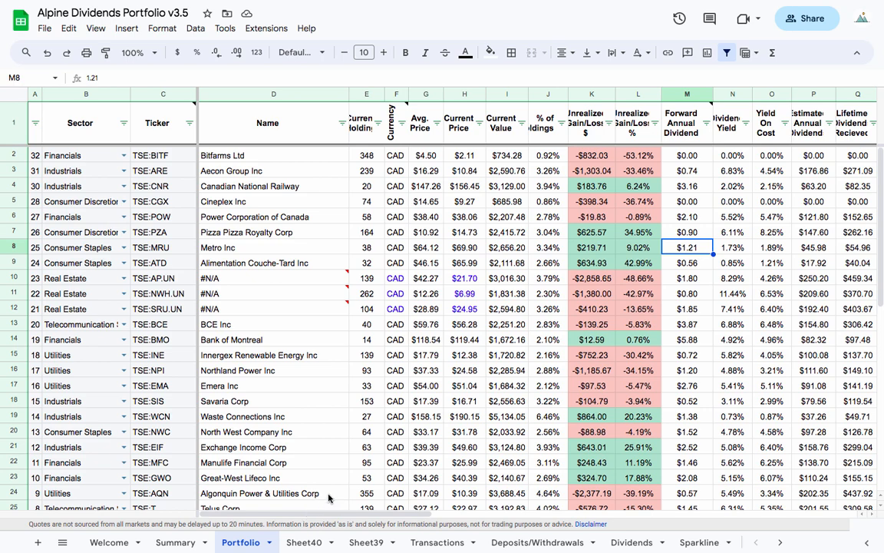
# Step: Open the Summary sheet and check the annual dividend income
pyautogui.click(177, 543)
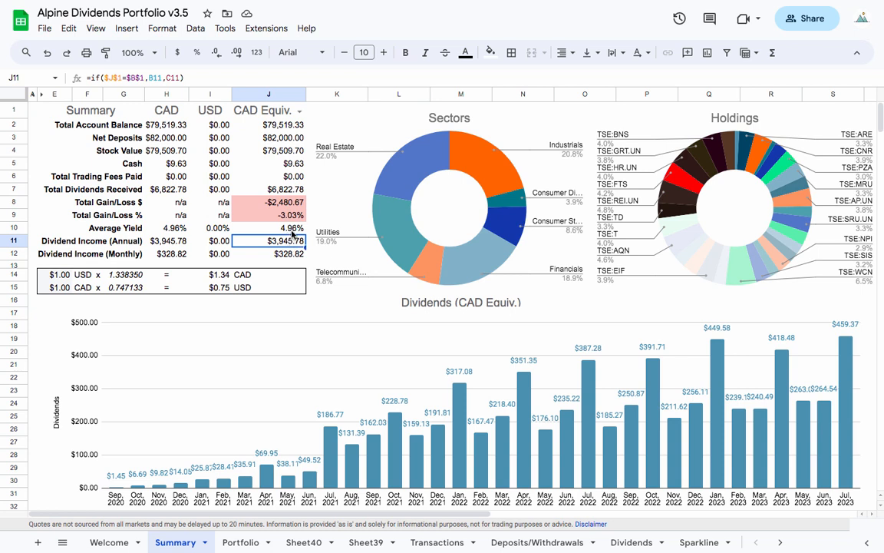
pyautogui.click(115, 241)
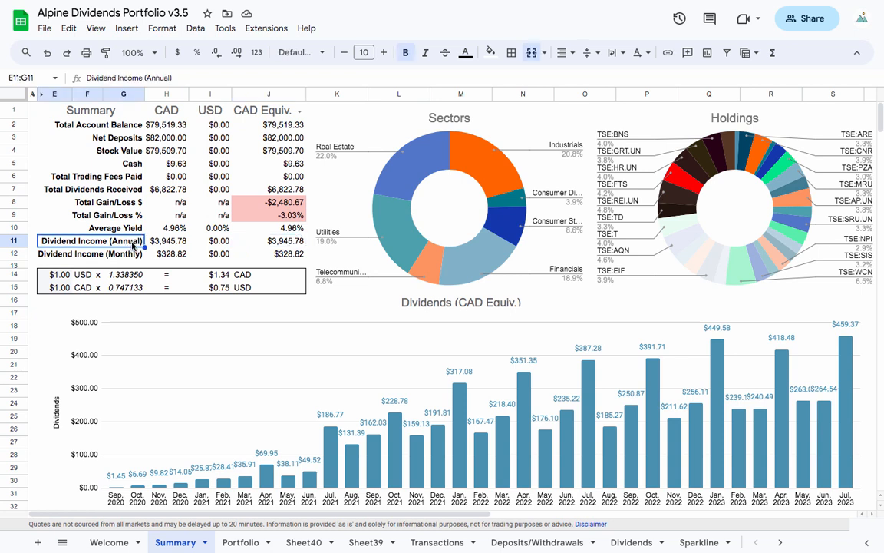
# Step: Inspect the annual dividend income row on the Summary sheet, including its CAD and CAD equivalent figures
pyautogui.click(166, 242)
pyautogui.click(139, 242)
pyautogui.click(280, 243)
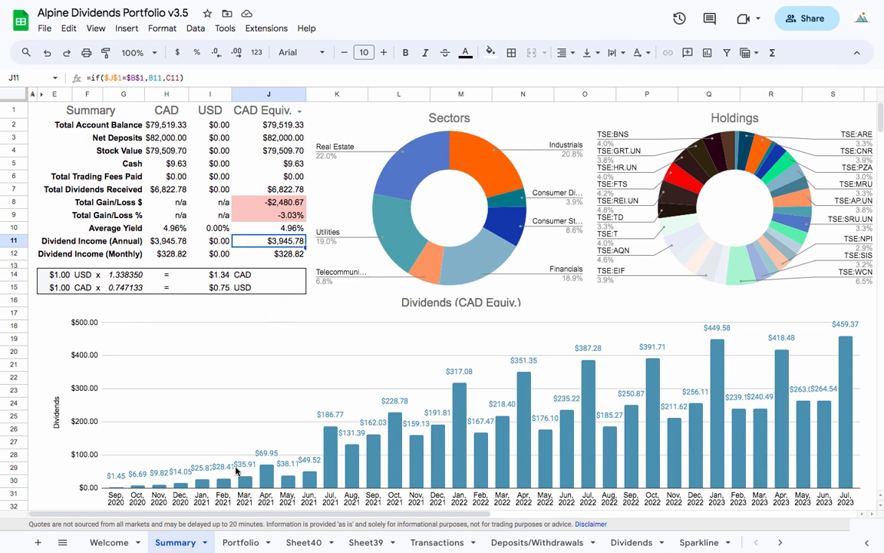
# Step: Return to the Portfolio sheet and compare the pasted forward annual dividends from M2 with the formula in M34
pyautogui.click(238, 542)
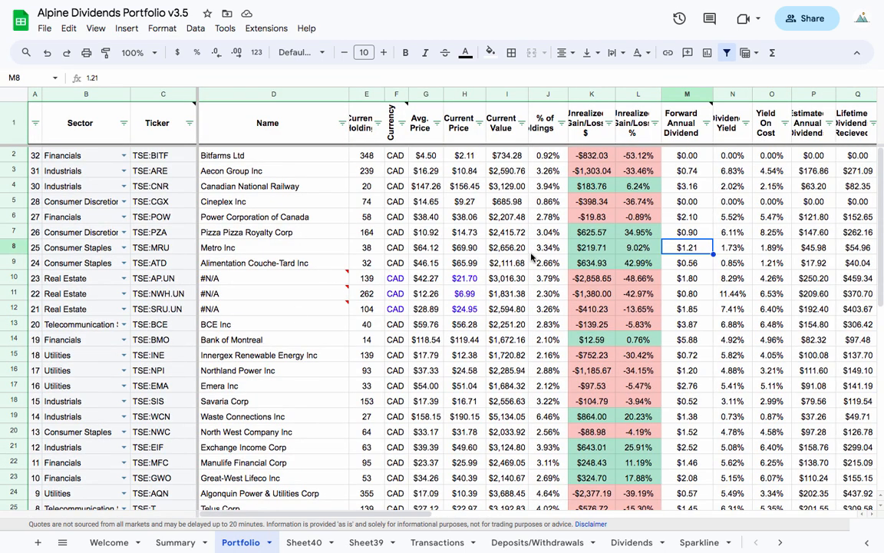
pyautogui.click(688, 158)
pyautogui.click(688, 217)
pyautogui.scroll(-3, 689, 220)
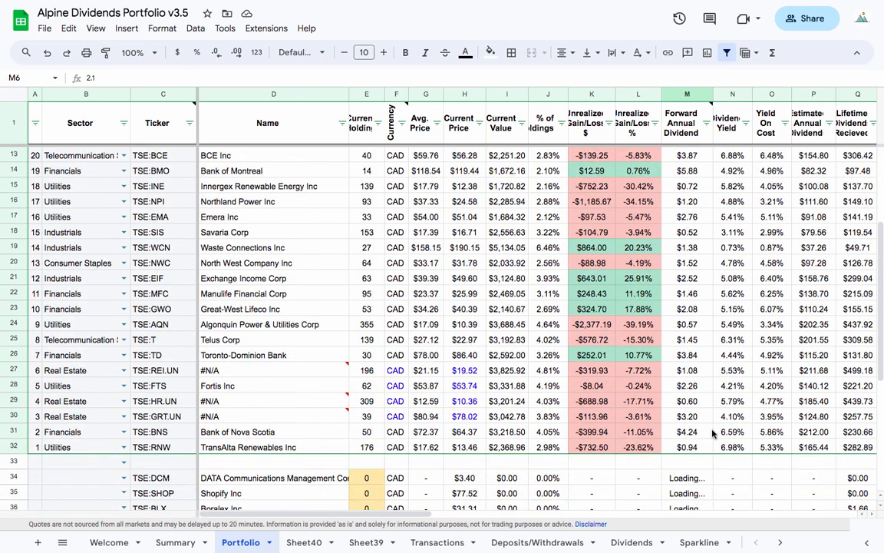
pyautogui.click(689, 478)
# Step: Spot-check the pasted forward annual dividends from Emera in row 17 up to Power Corporation of Canada in row 6
pyautogui.scroll(3, 689, 435)
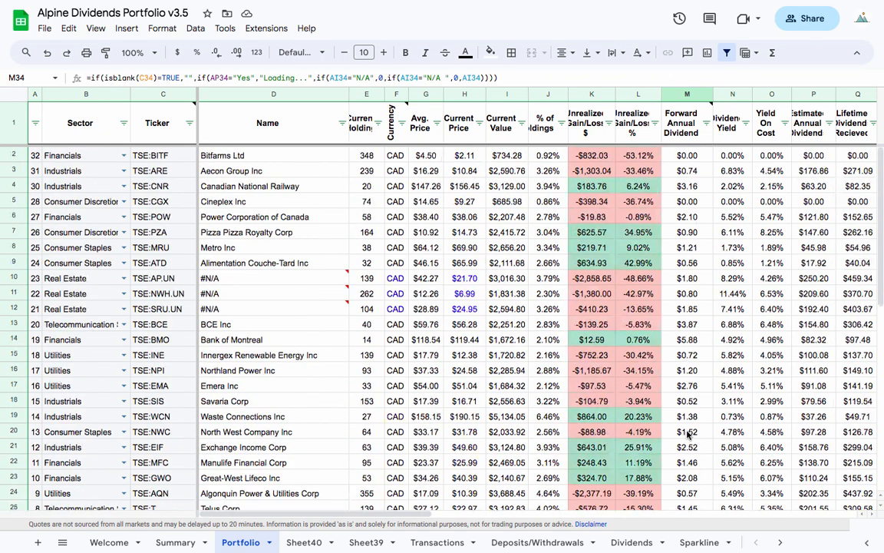
pyautogui.click(689, 387)
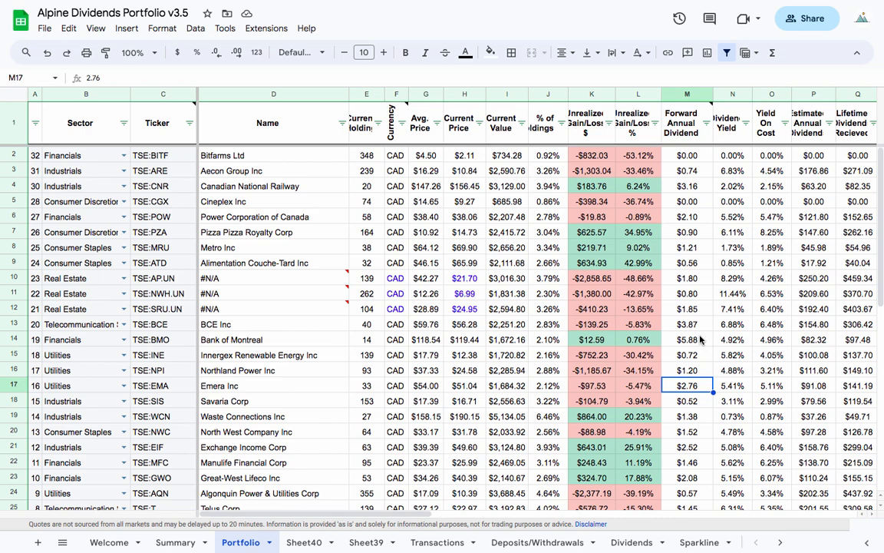
pyautogui.click(696, 339)
pyautogui.click(692, 278)
pyautogui.click(692, 247)
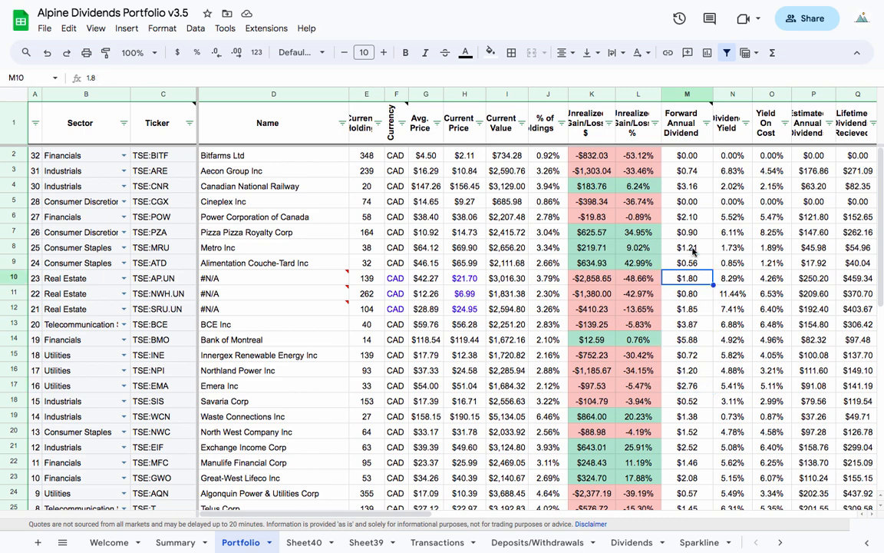
pyautogui.click(692, 231)
pyautogui.click(695, 217)
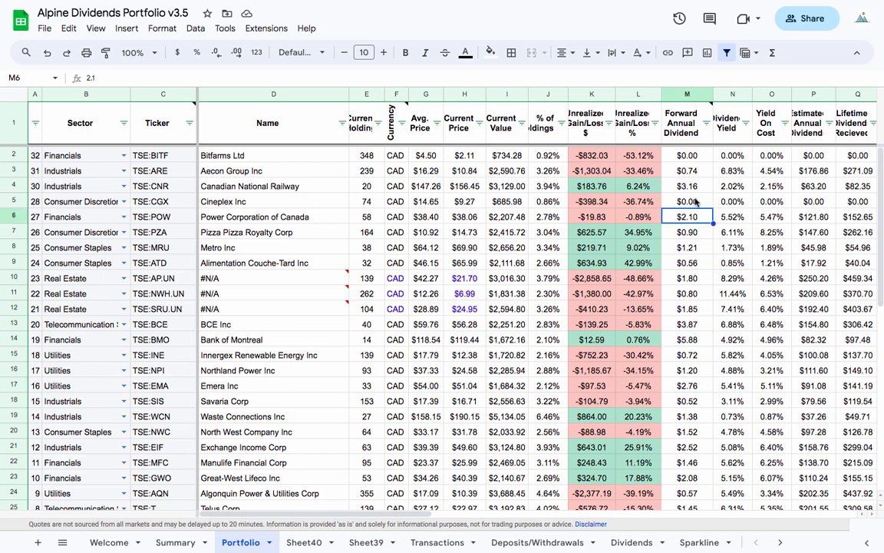